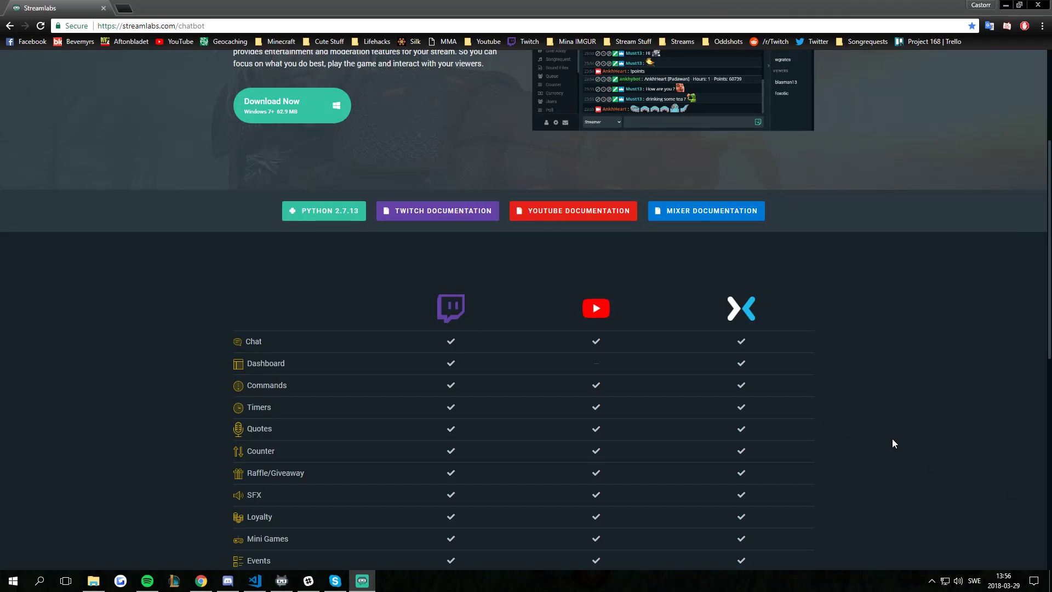
Download the Streamlabs Chatbot installer from streamlabs.com/chatbot with the Download Now button.
scroll(893, 443, up, 4)
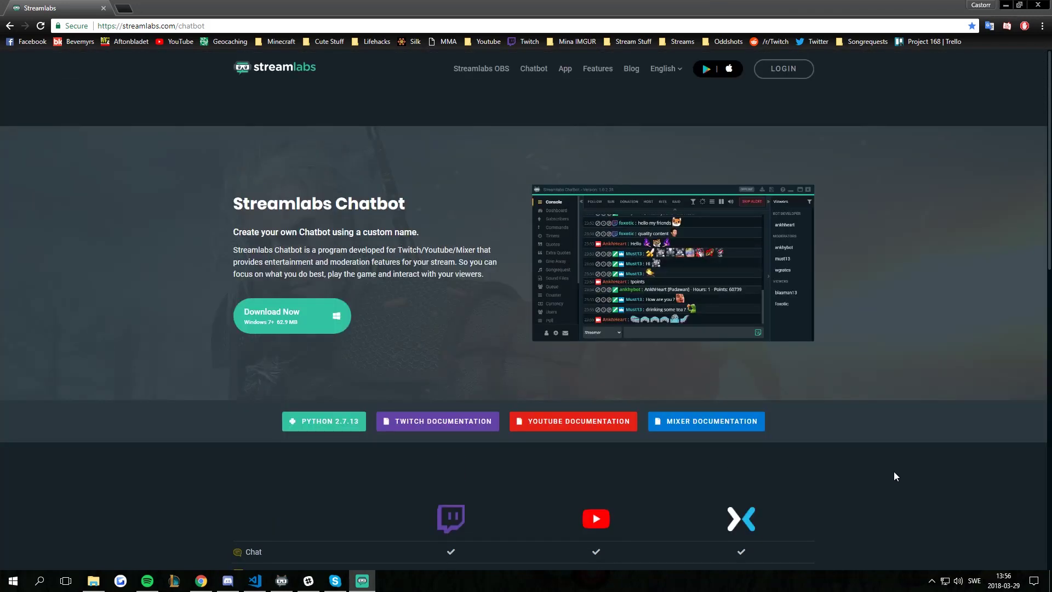
click(324, 325)
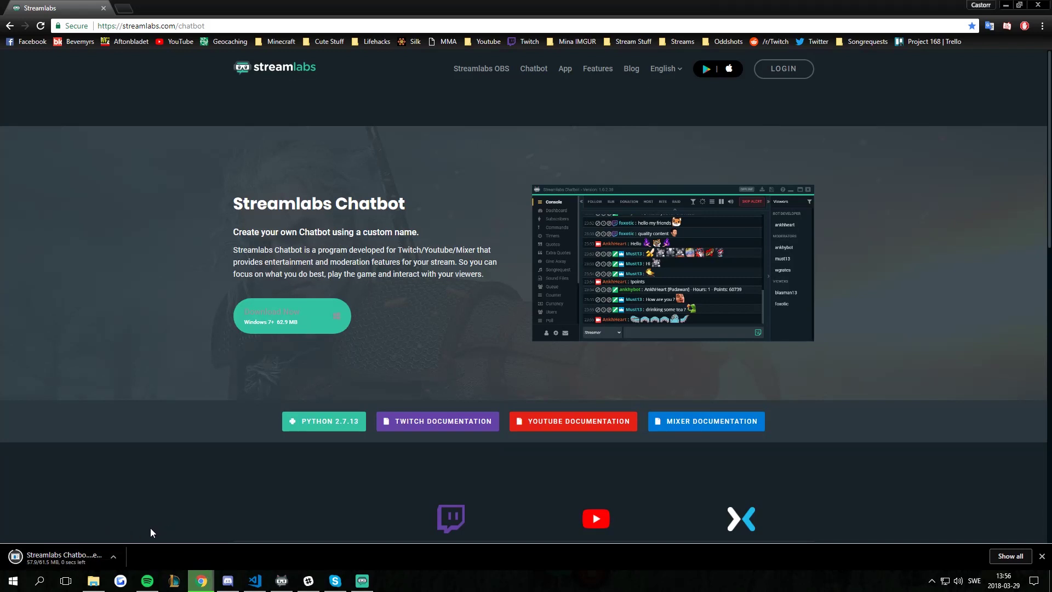
Run the finished Streamlabs Chatbot installer from Chrome's download shelf.
click(102, 567)
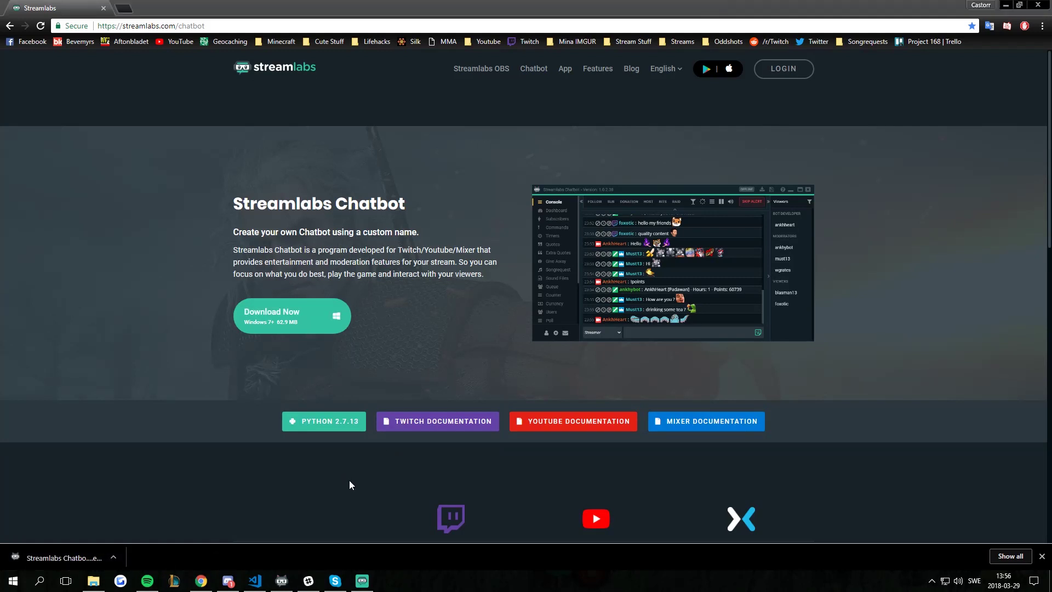
Accept the license agreement and continue past the warning to the destination location page.
click(436, 345)
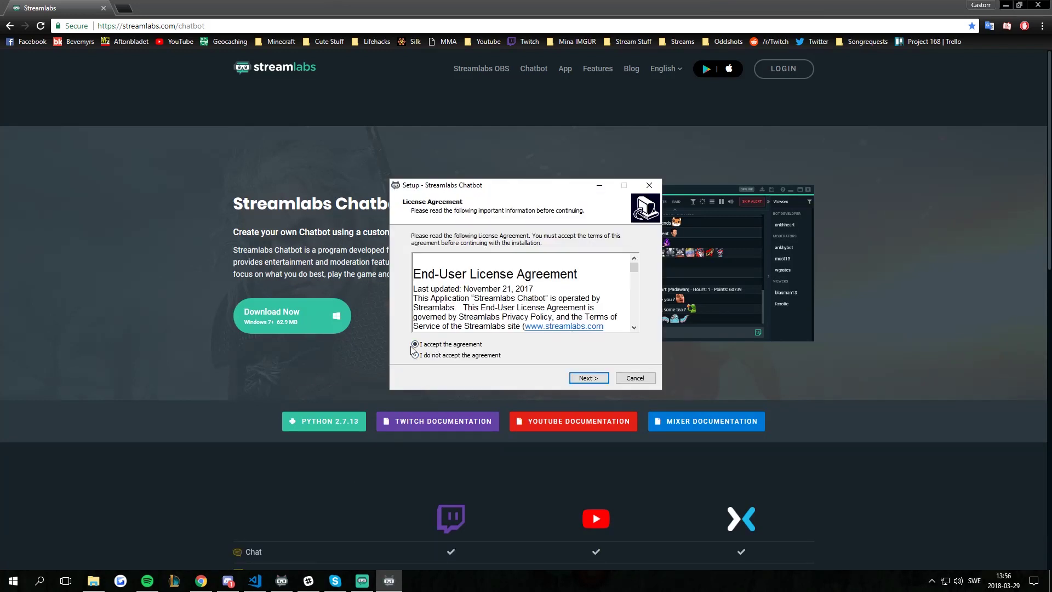
click(588, 378)
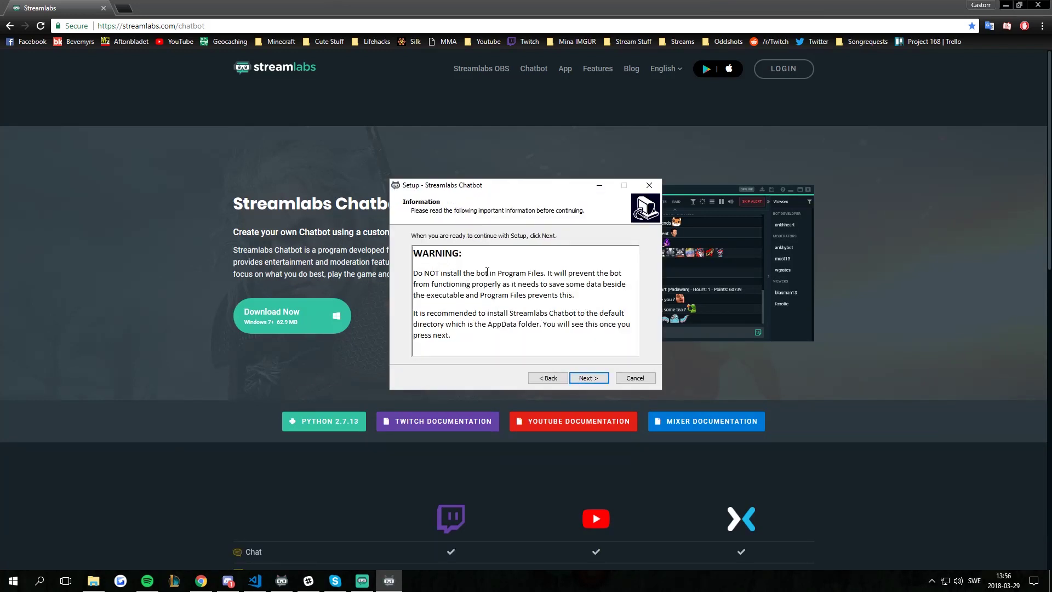
click(581, 375)
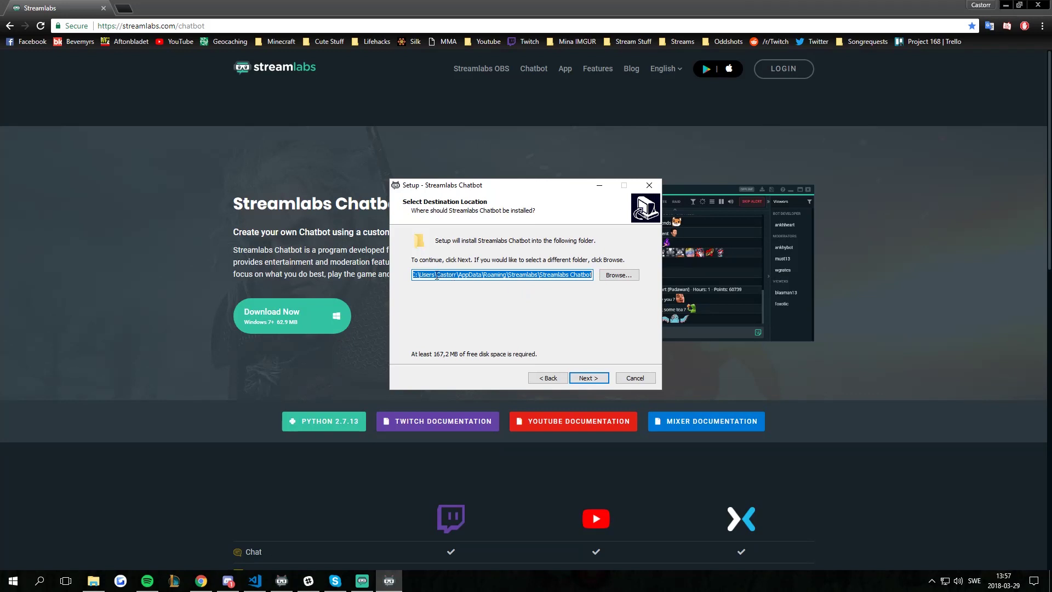
drag(436, 275, 453, 276)
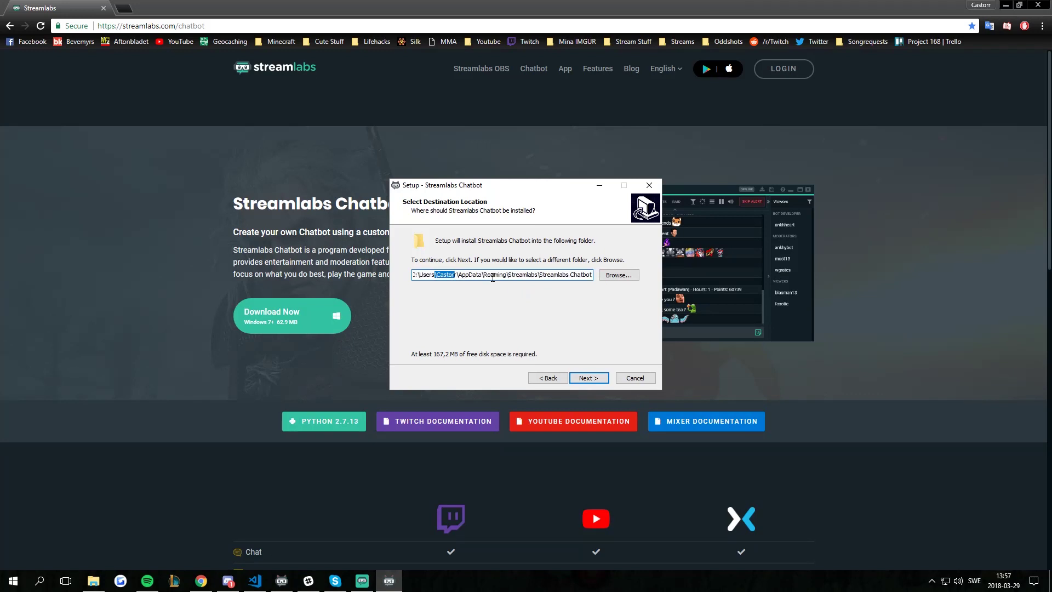
drag(551, 275, 591, 275)
Browse to Local Disk (C:) and choose Program Files (x86) as the install folder.
click(618, 274)
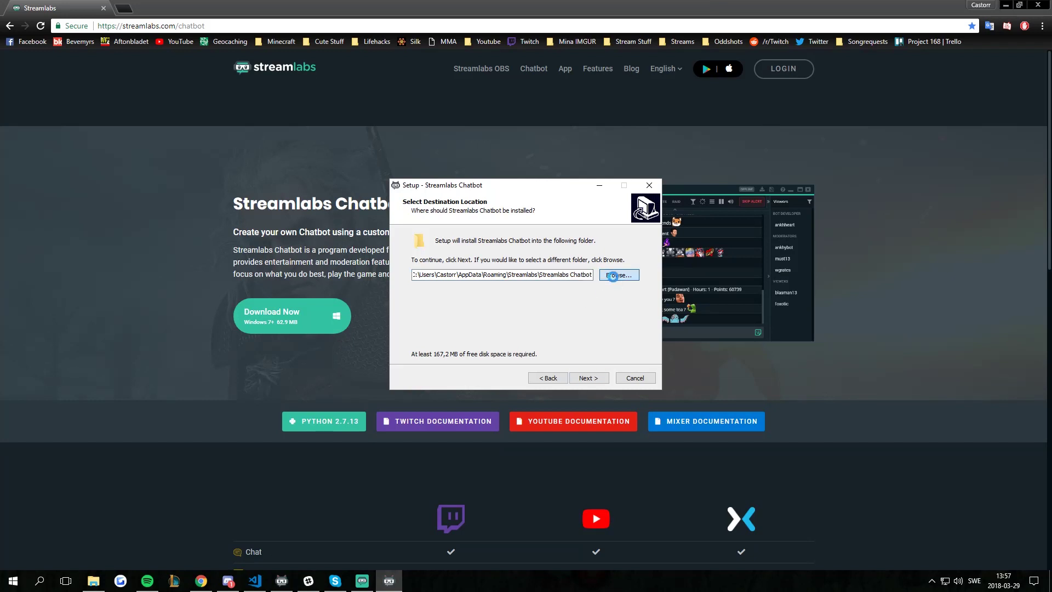
scroll(498, 310, up, 10)
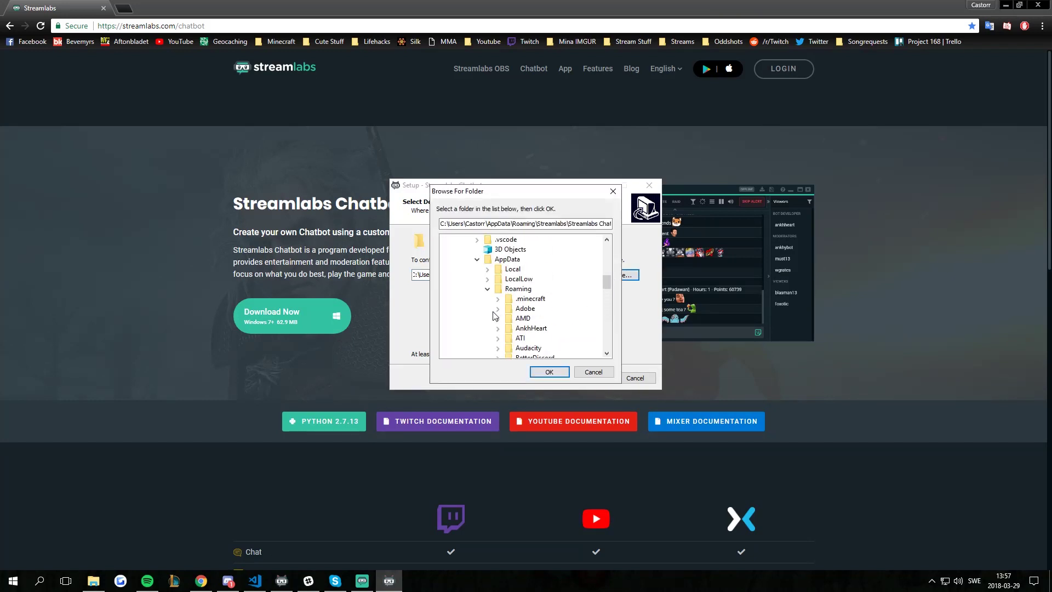
click(477, 289)
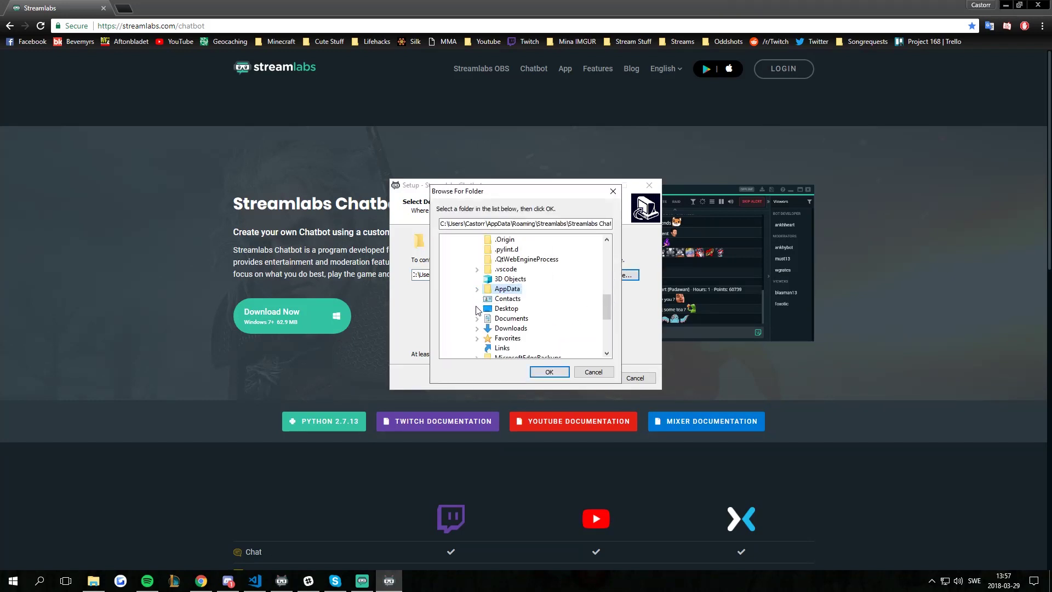
scroll(477, 310, up, 5)
click(456, 338)
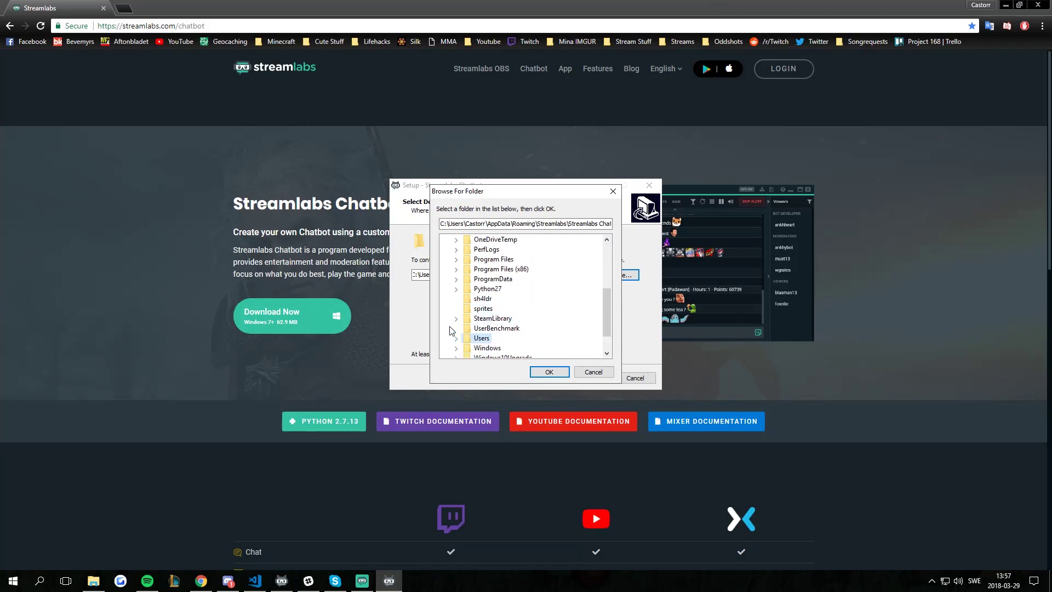
scroll(450, 330, up, 4)
click(461, 240)
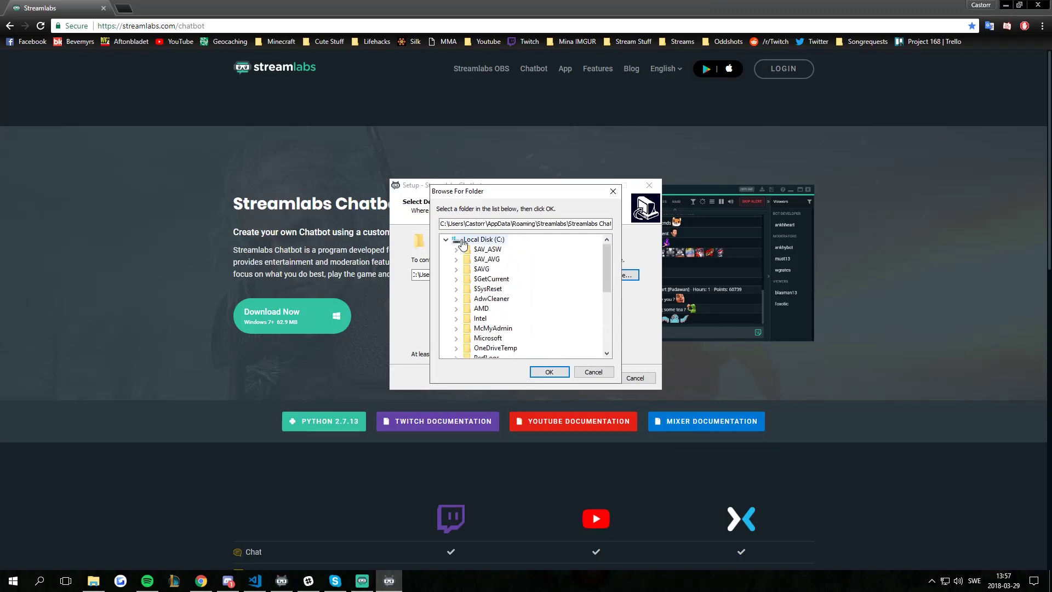
click(463, 242)
scroll(527, 333, down, 4)
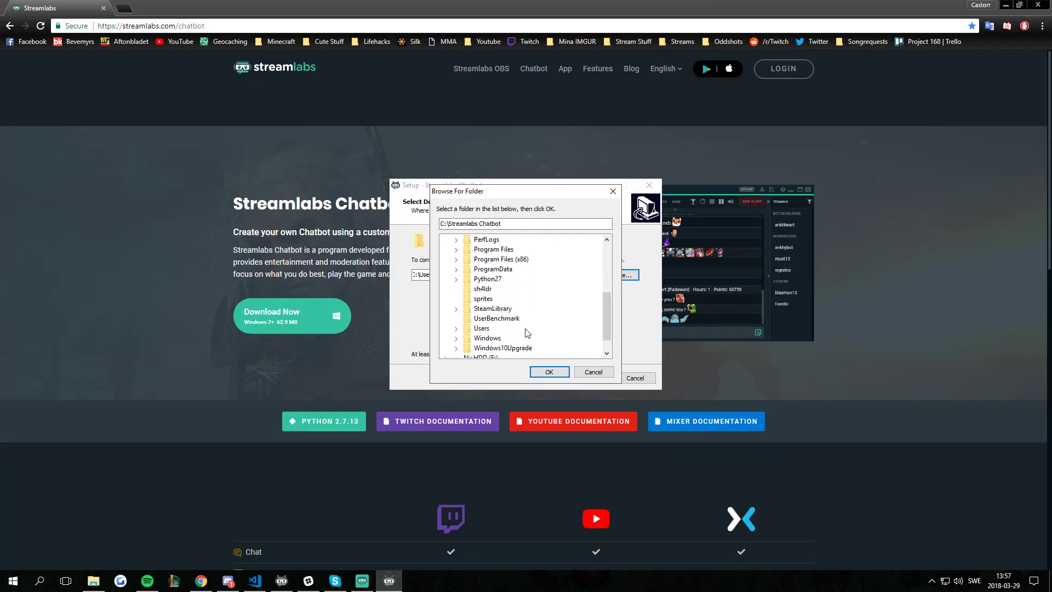
double_click(513, 260)
click(549, 371)
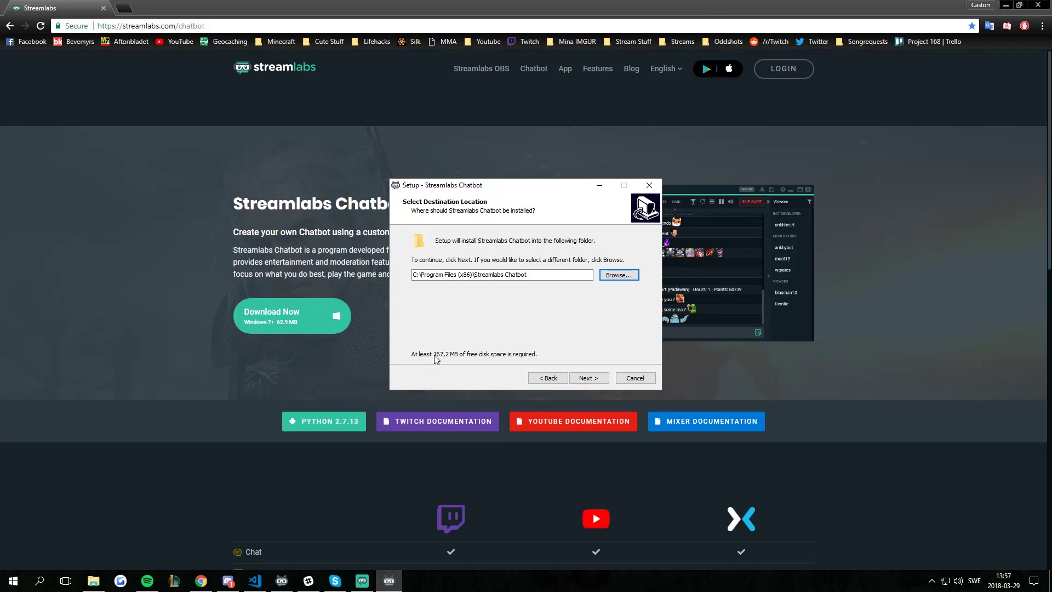
Install with the firewall exception kept, then finish with Launch Streamlabs Chatbot ticked.
click(588, 378)
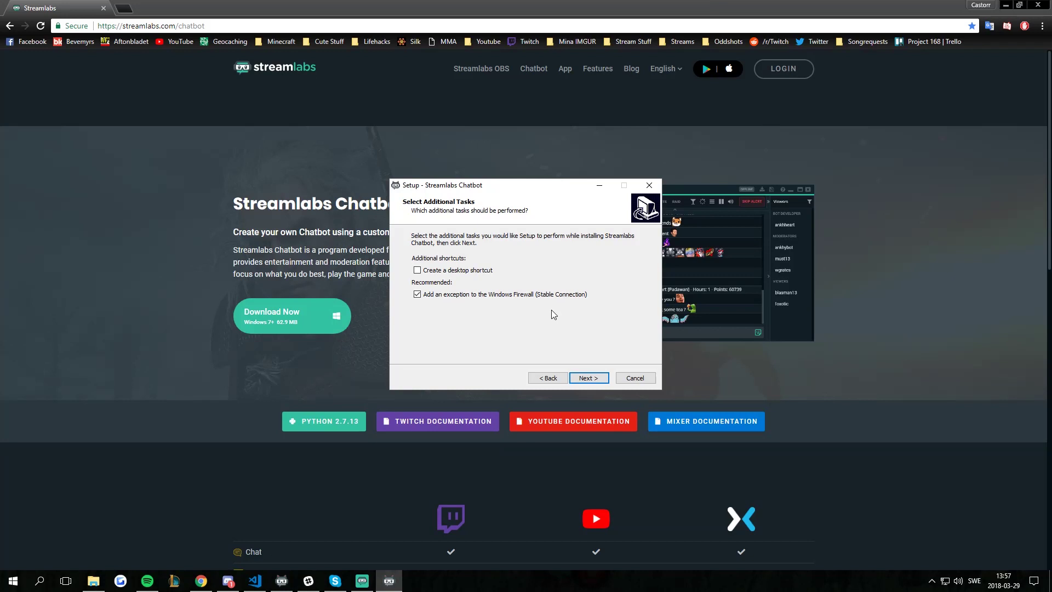
click(579, 378)
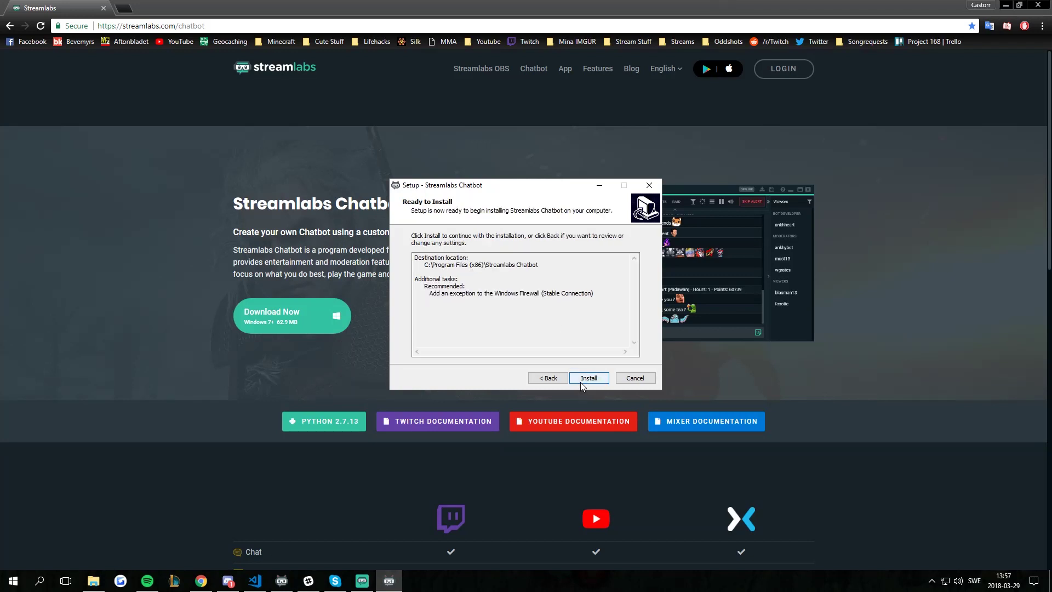
click(580, 380)
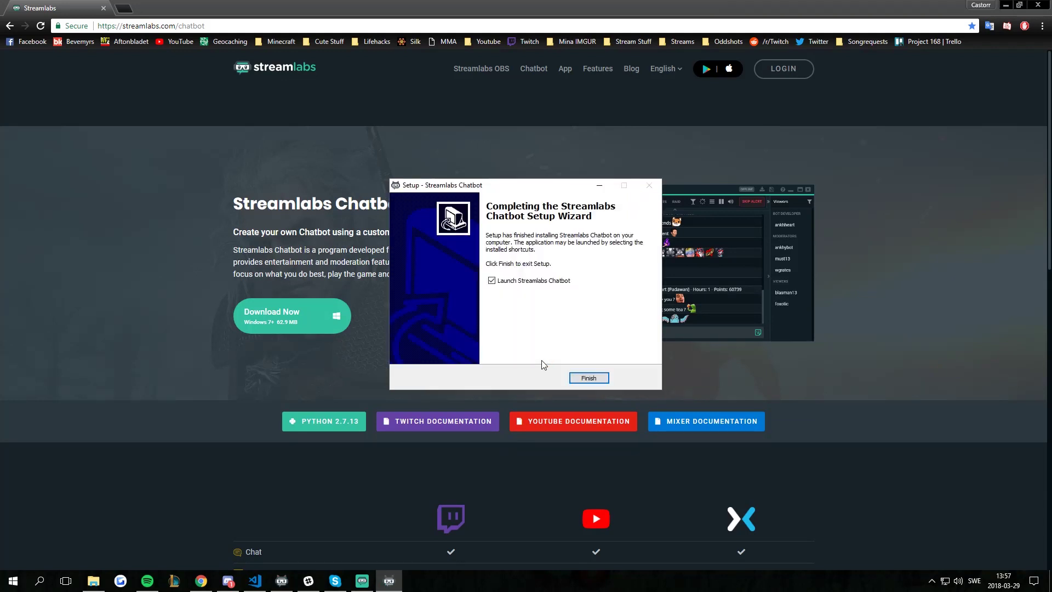
click(592, 378)
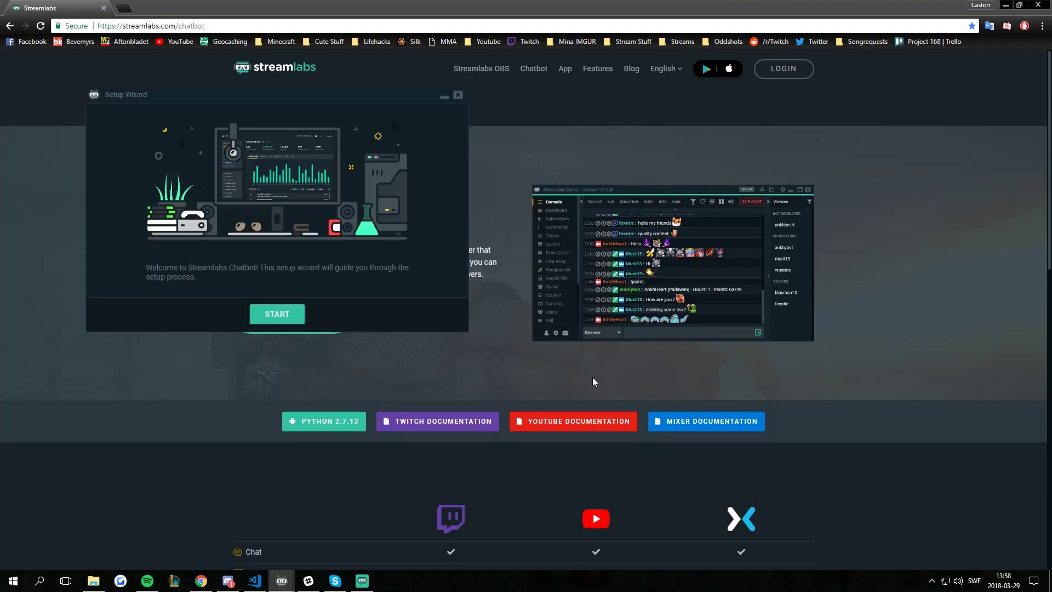
Start the setup wizard, pick Twitch as the platform and pass the API system check.
click(1006, 5)
drag(252, 96, 485, 103)
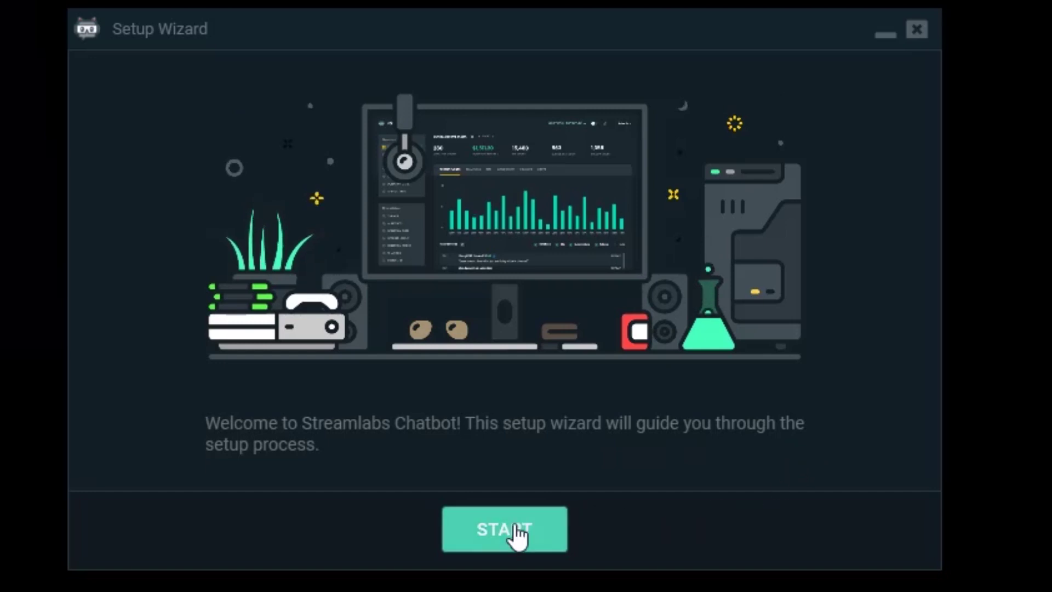
click(514, 532)
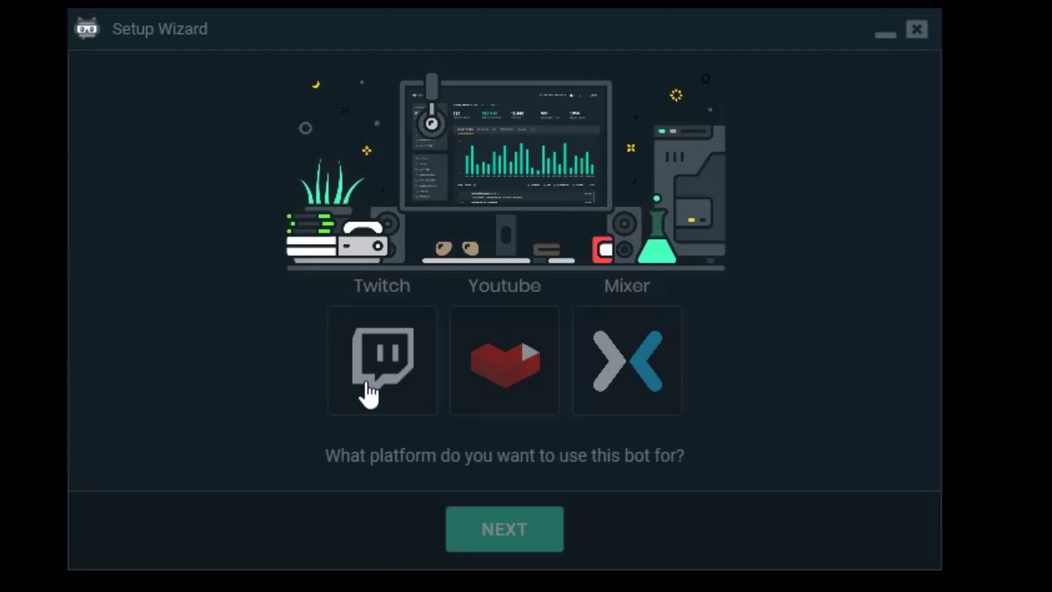
click(368, 399)
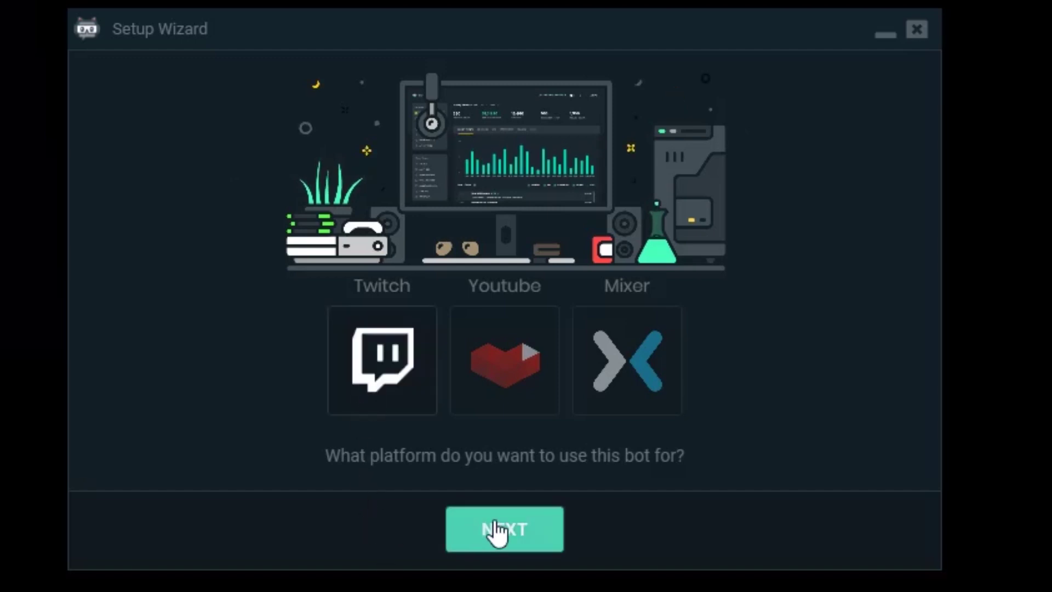
click(519, 541)
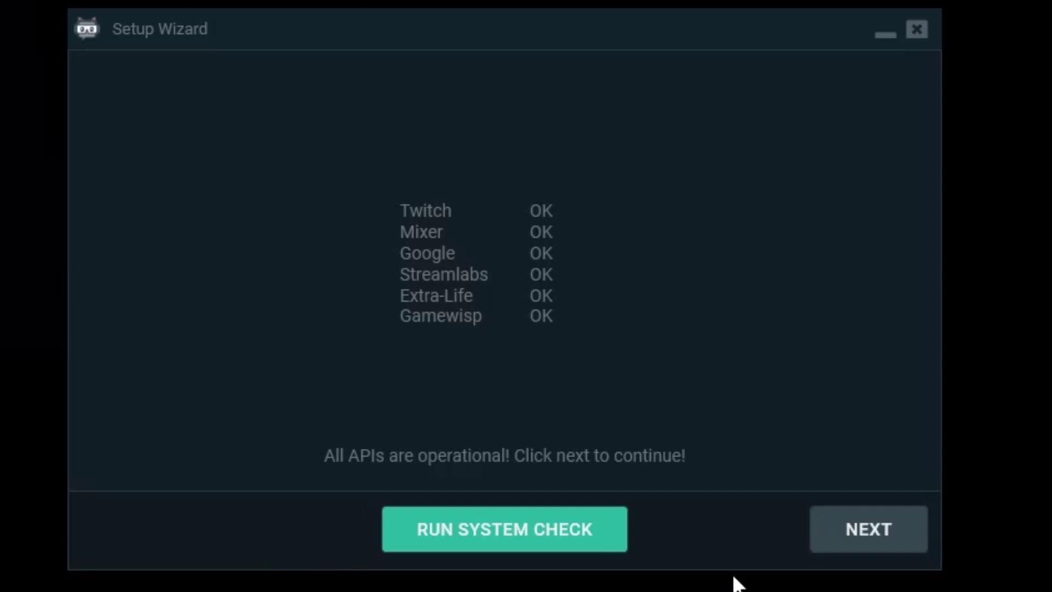
click(862, 536)
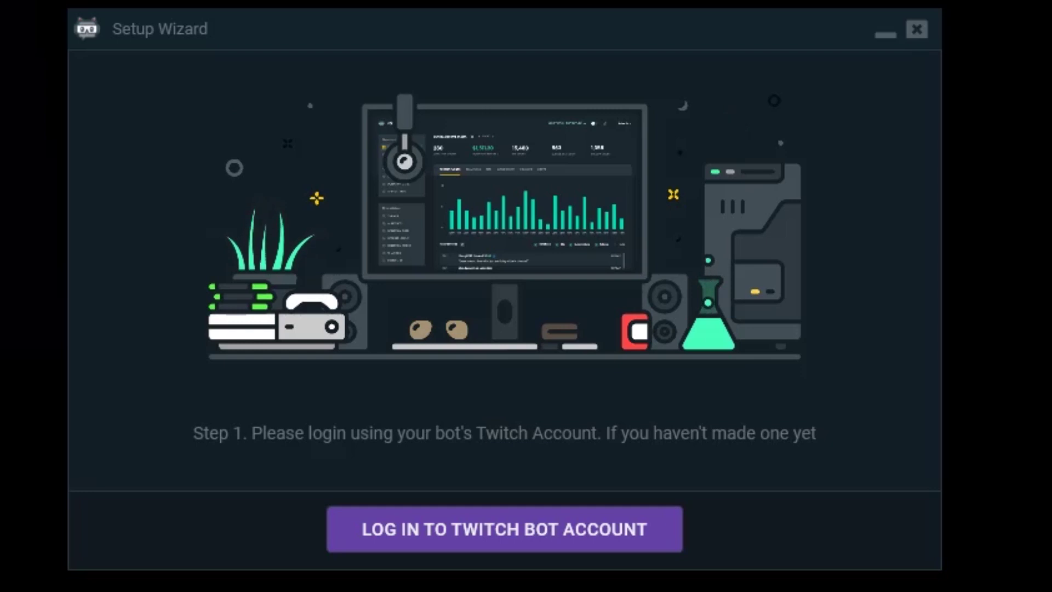
Log in with the bot's Twitch username and password and authorize the chatbot for it.
click(442, 564)
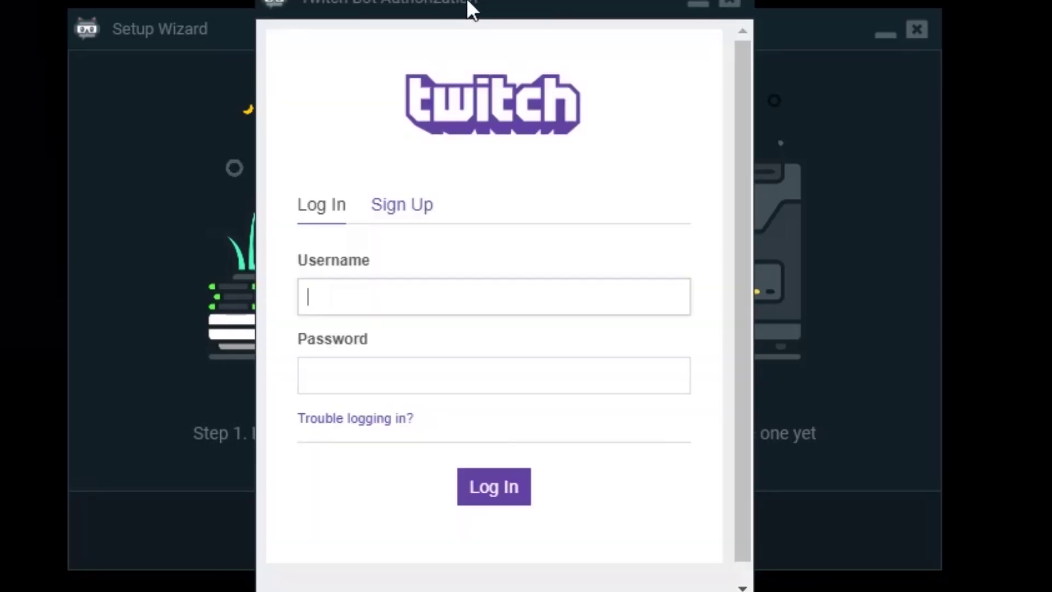
drag(467, 7, 524, 65)
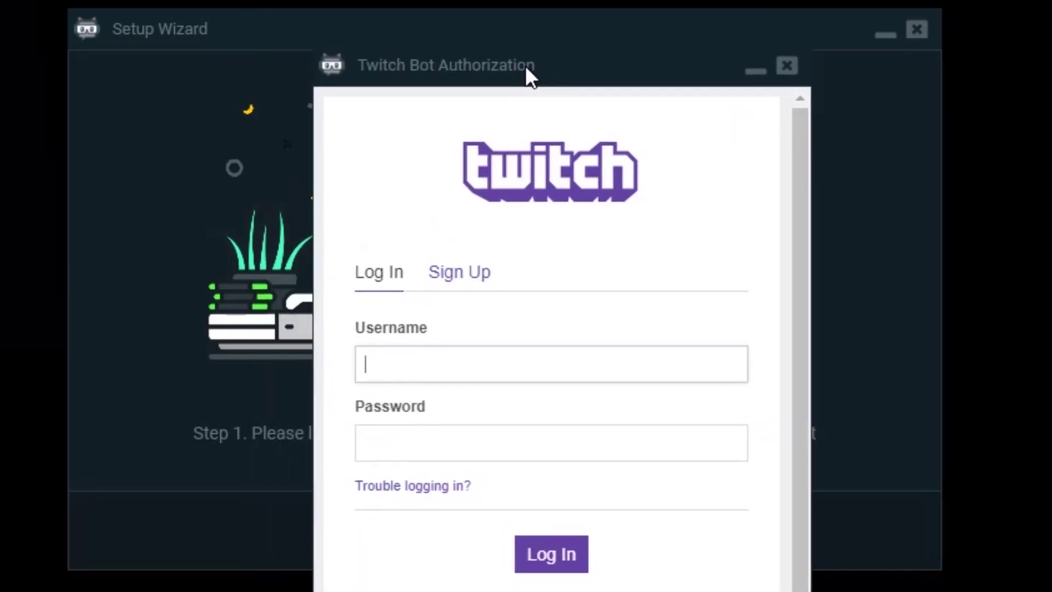
click(429, 372)
text(c)
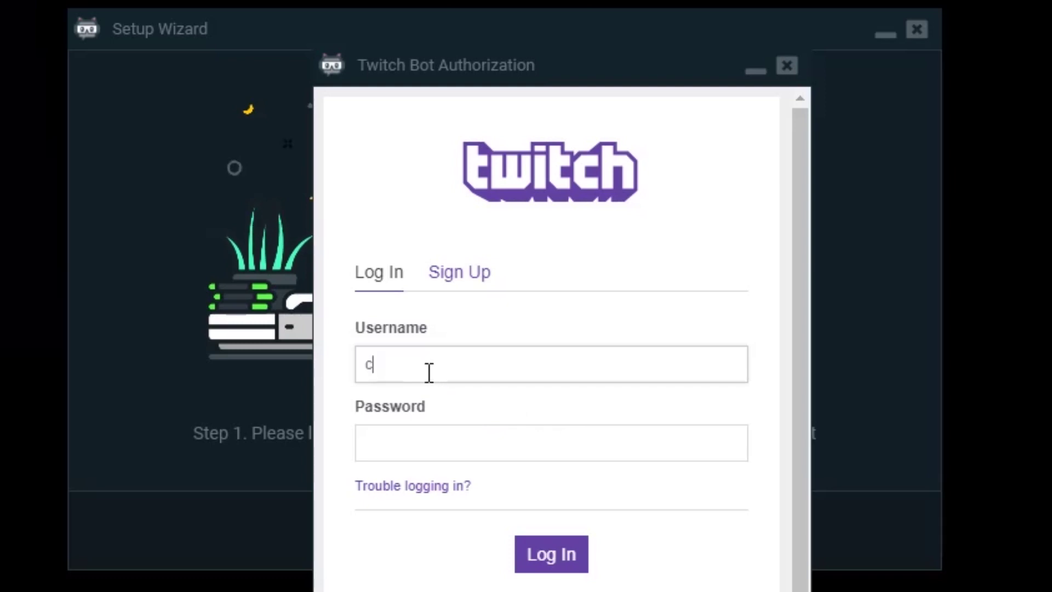
text(astorrbot)
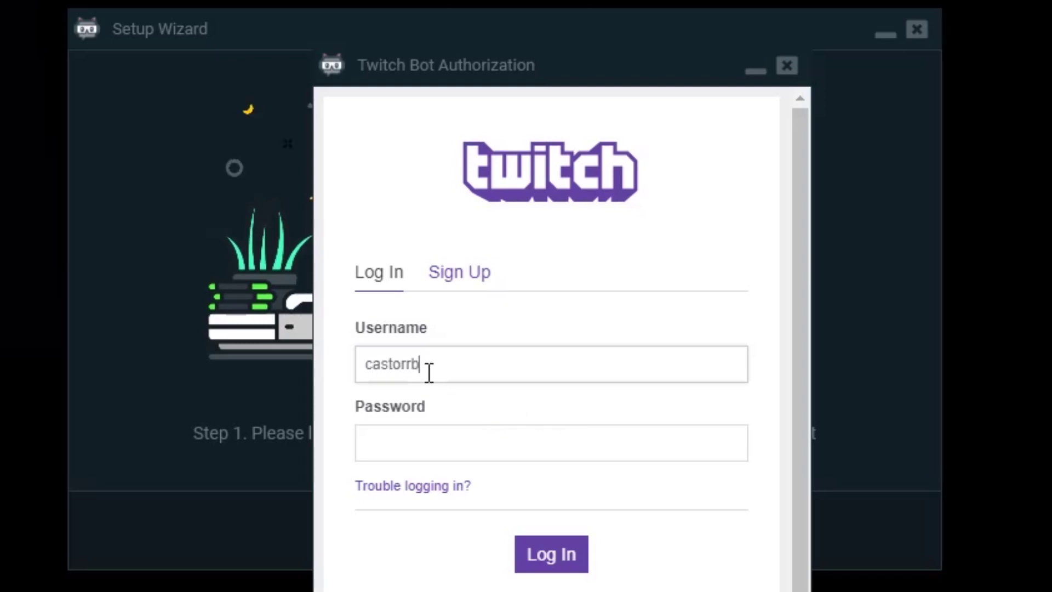
key(Tab)
text(•••••••••••••)
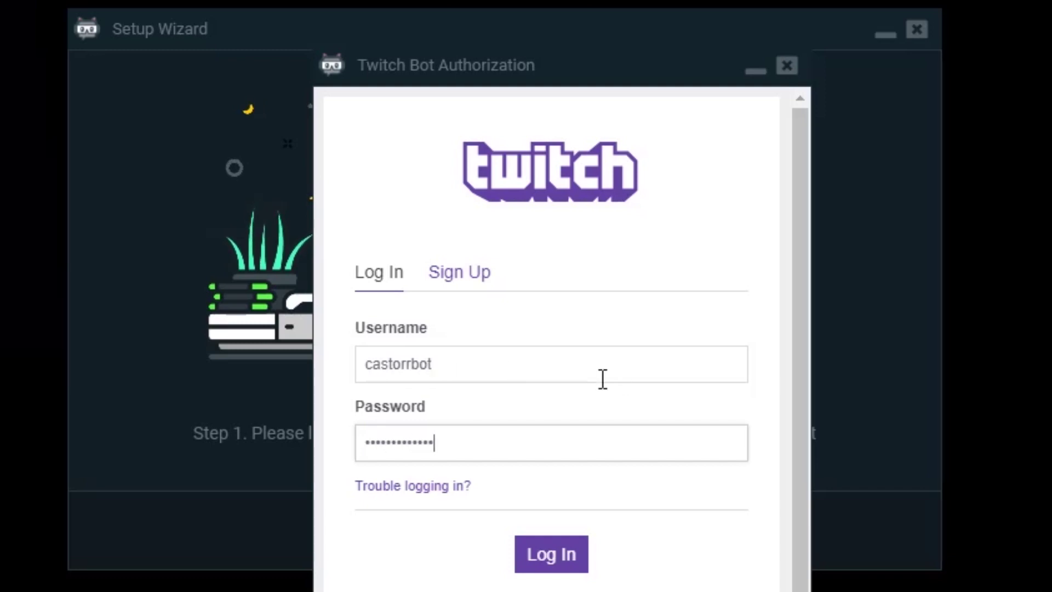
click(586, 564)
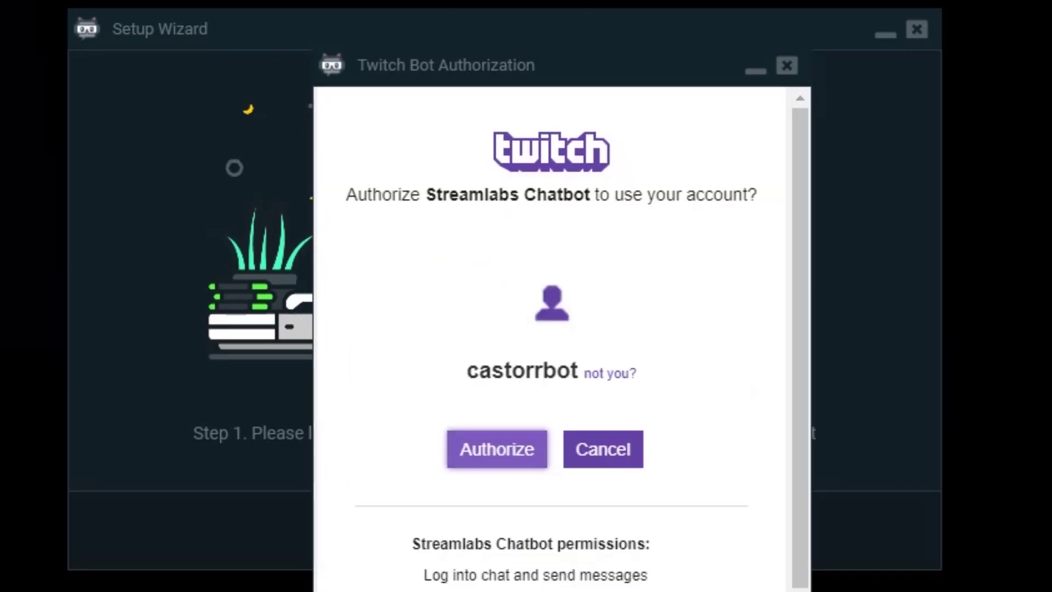
key(Return)
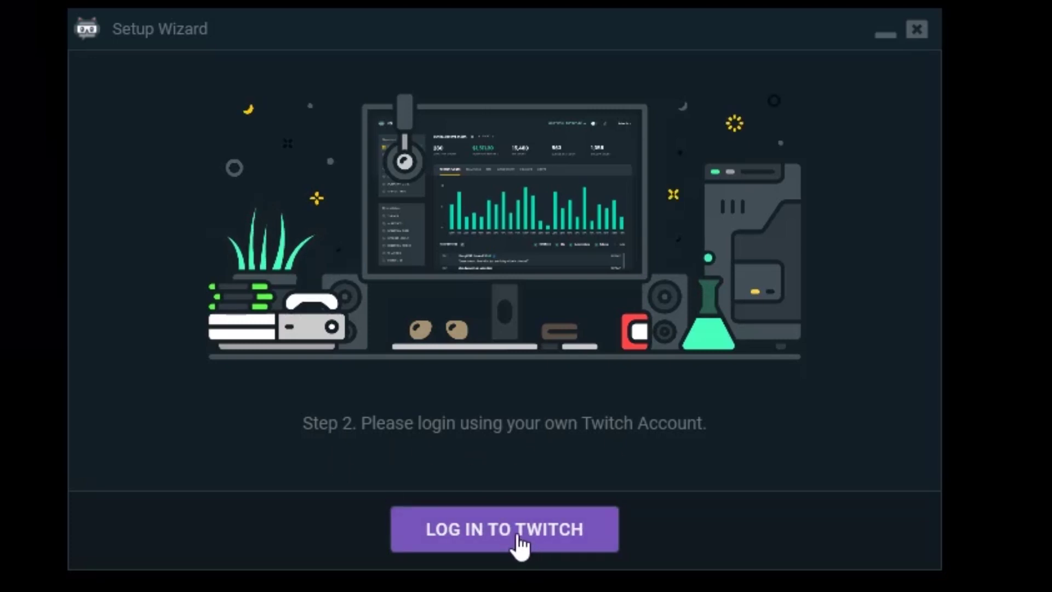
click(517, 536)
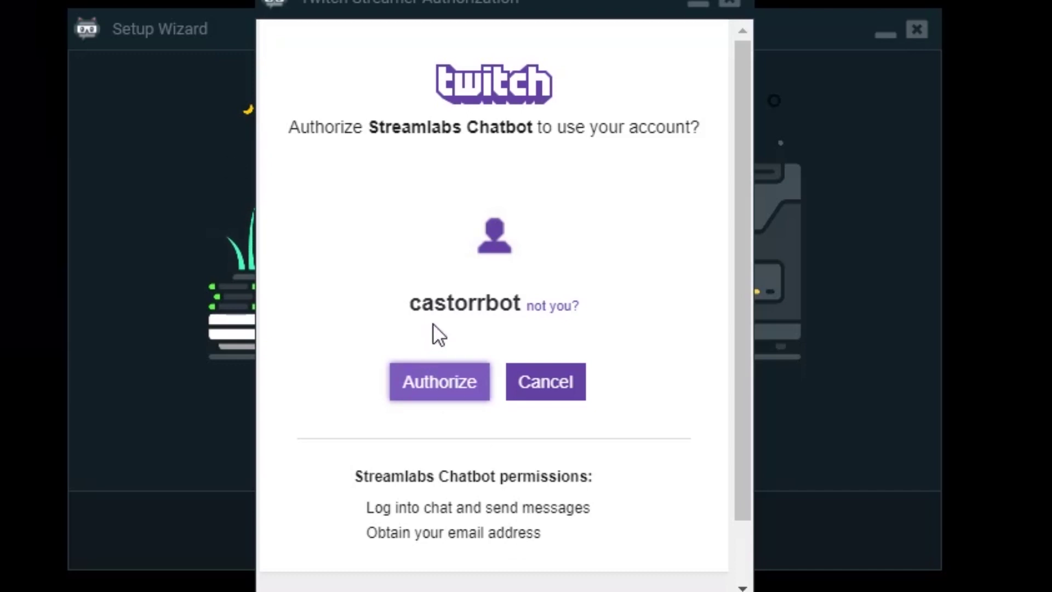
Switch accounts via 'not you?' and log in with the streamer's Twitch username and password.
click(557, 308)
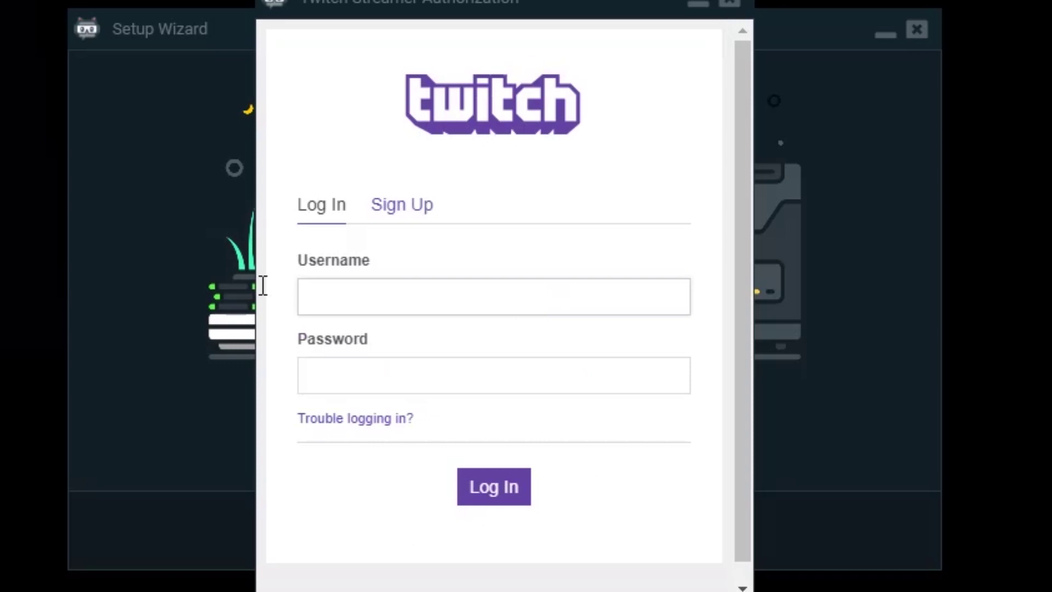
click(372, 305)
text(castorr91)
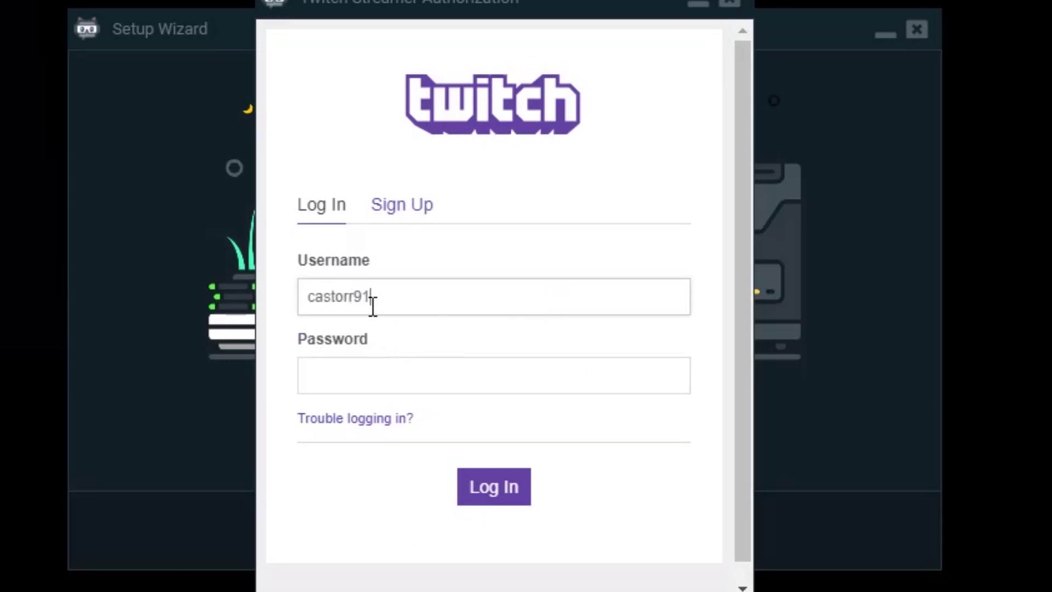
key(Tab)
text(•••••••••••••)
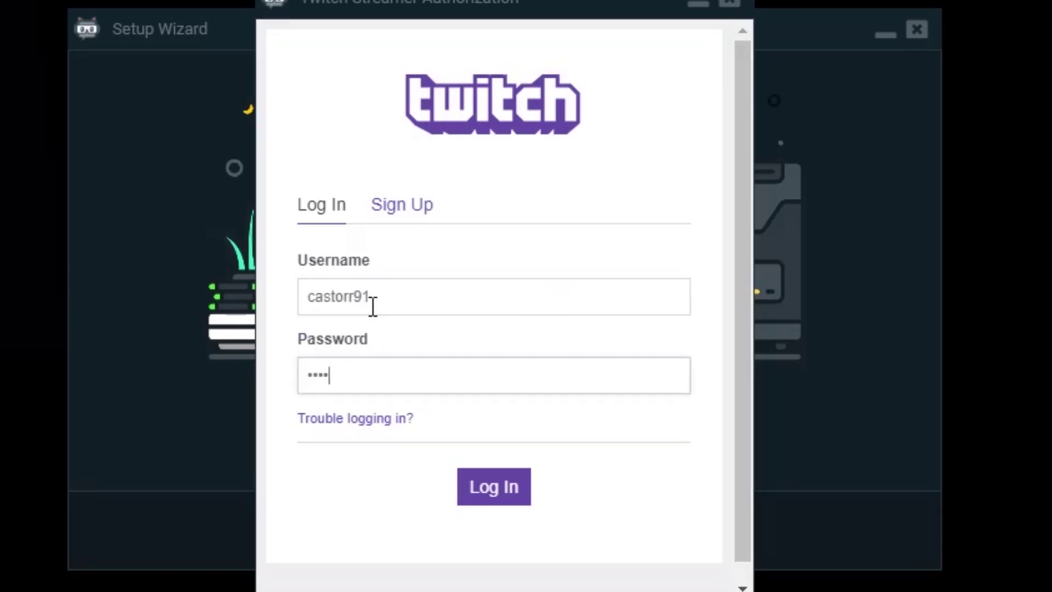
key(Return)
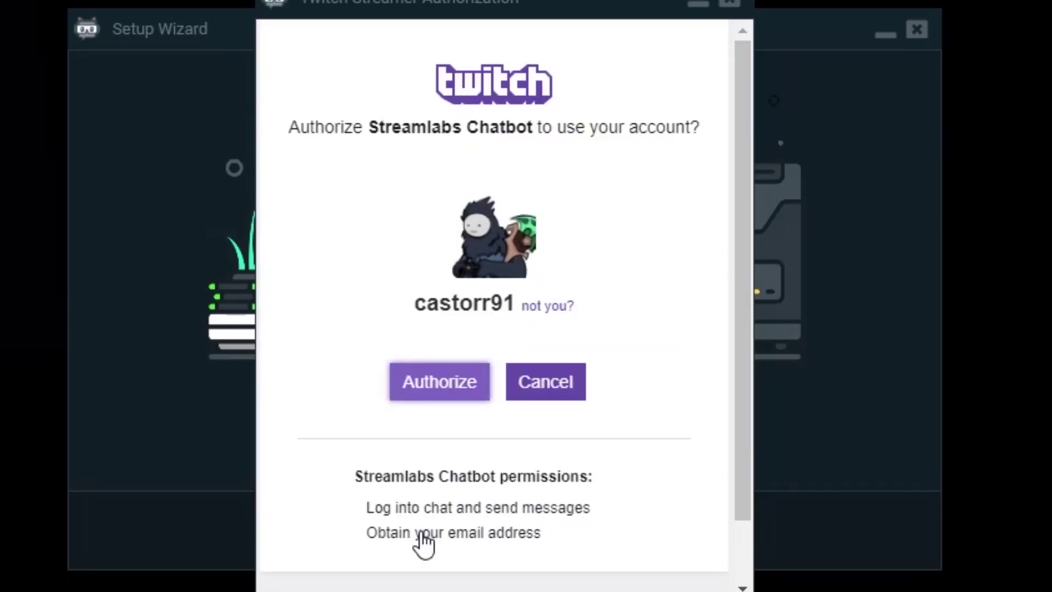
Authorize the streamer's Twitch account, then log in to Streamlabs with Twitch and approve access.
click(438, 395)
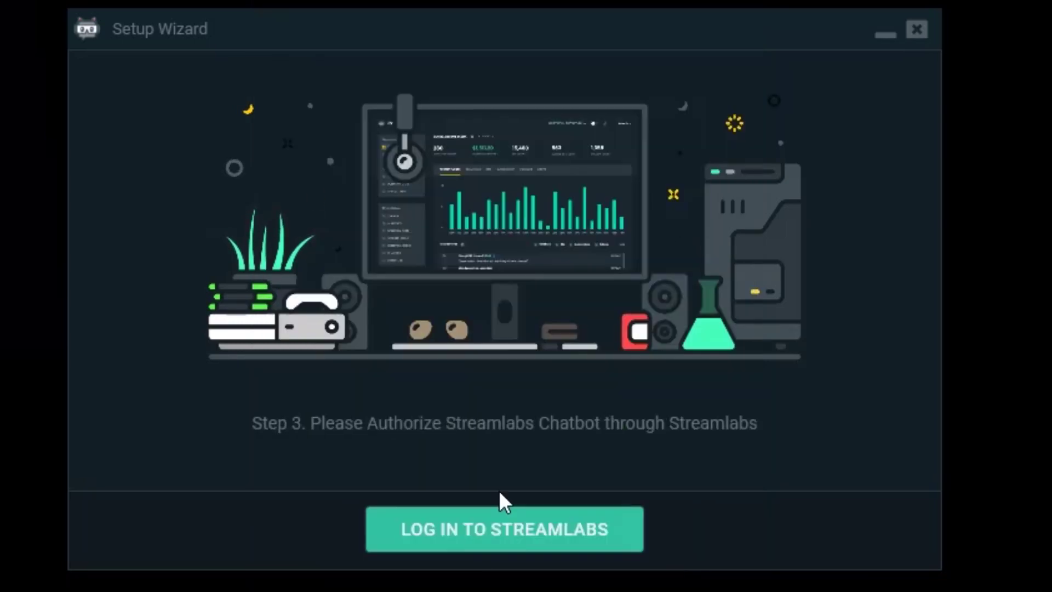
click(467, 537)
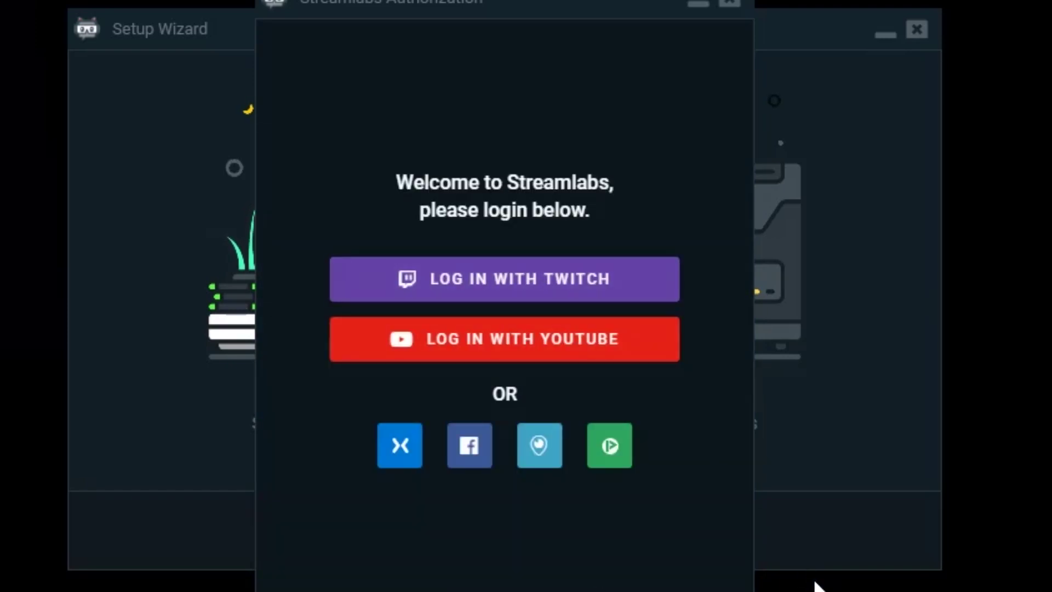
click(528, 283)
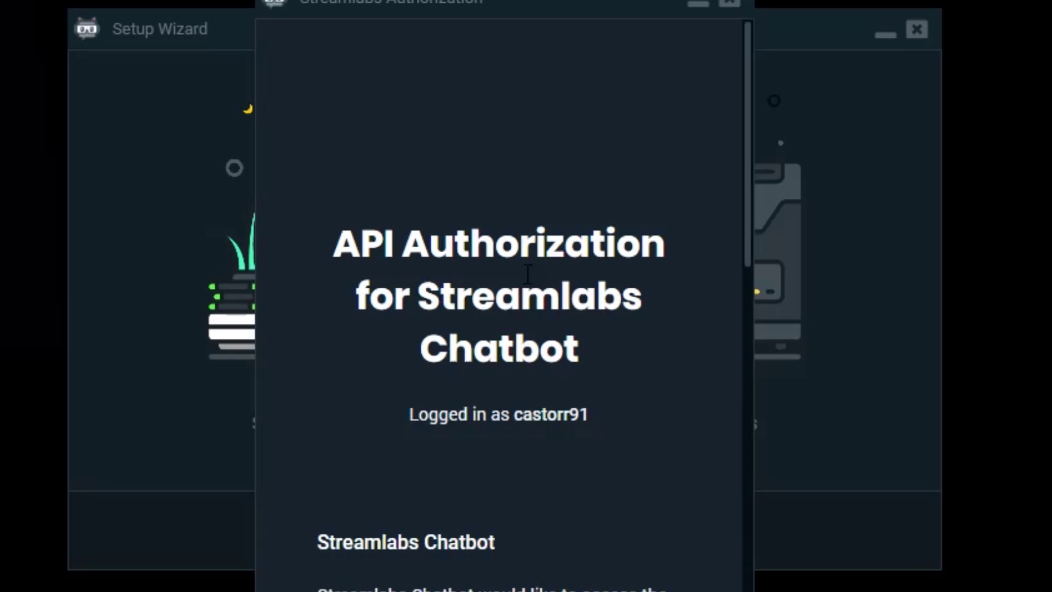
scroll(558, 439, down, 15)
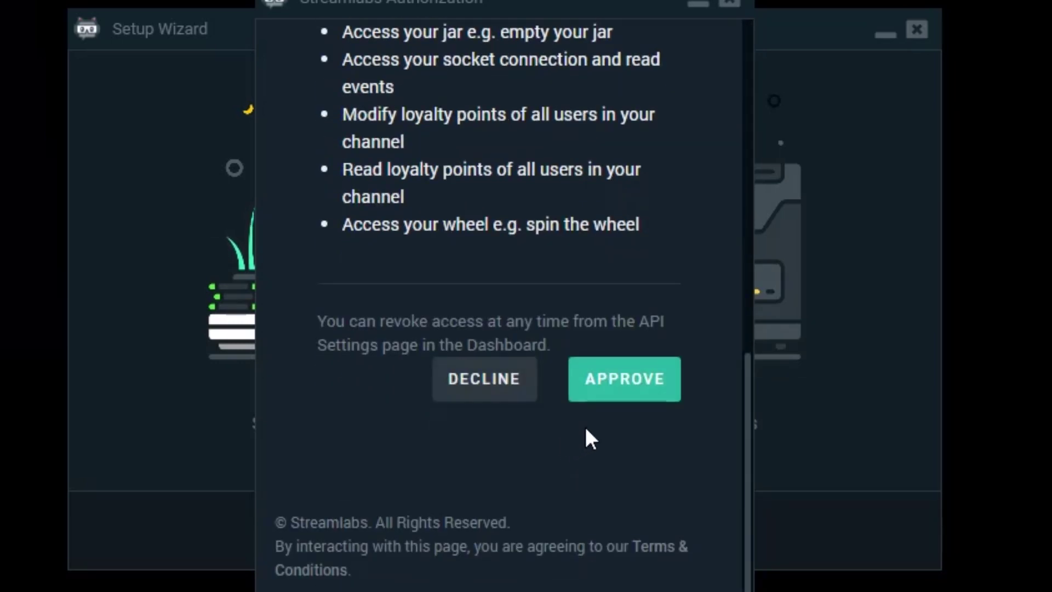
click(636, 378)
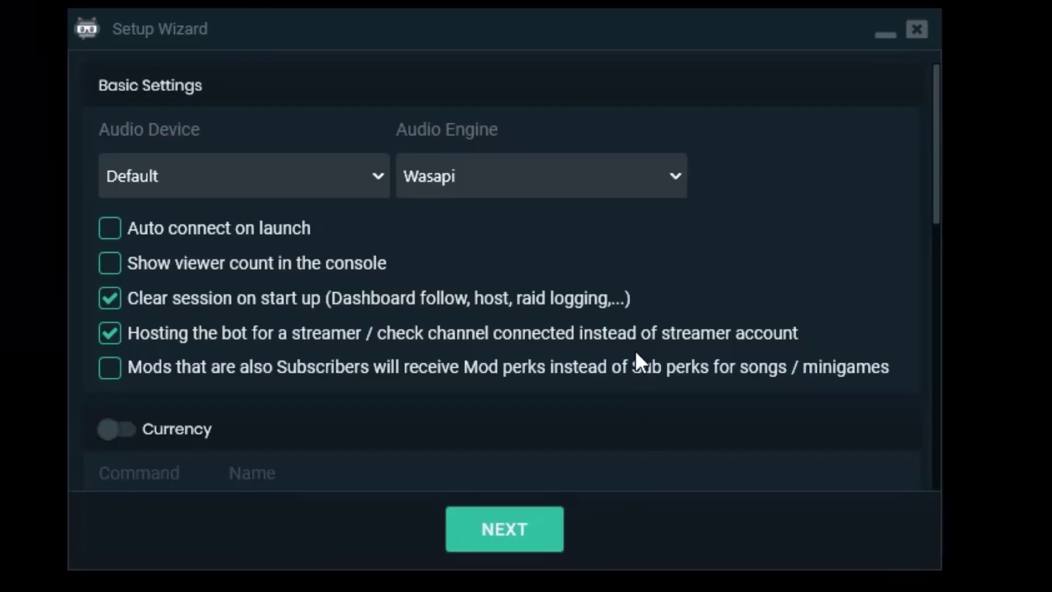
Keep Default as the audio device and Wasapi as the audio engine.
click(289, 177)
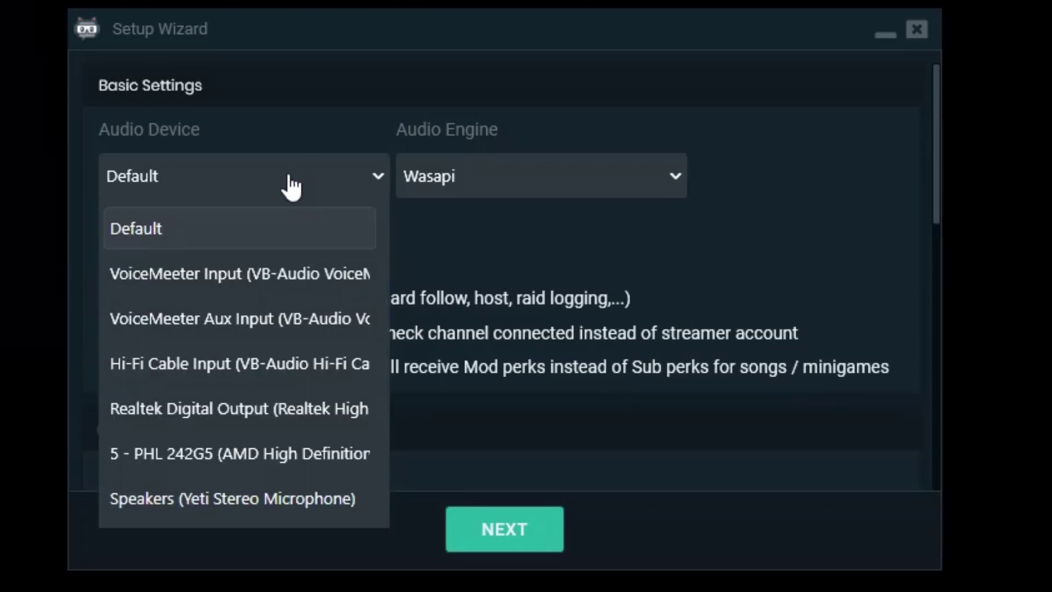
click(288, 176)
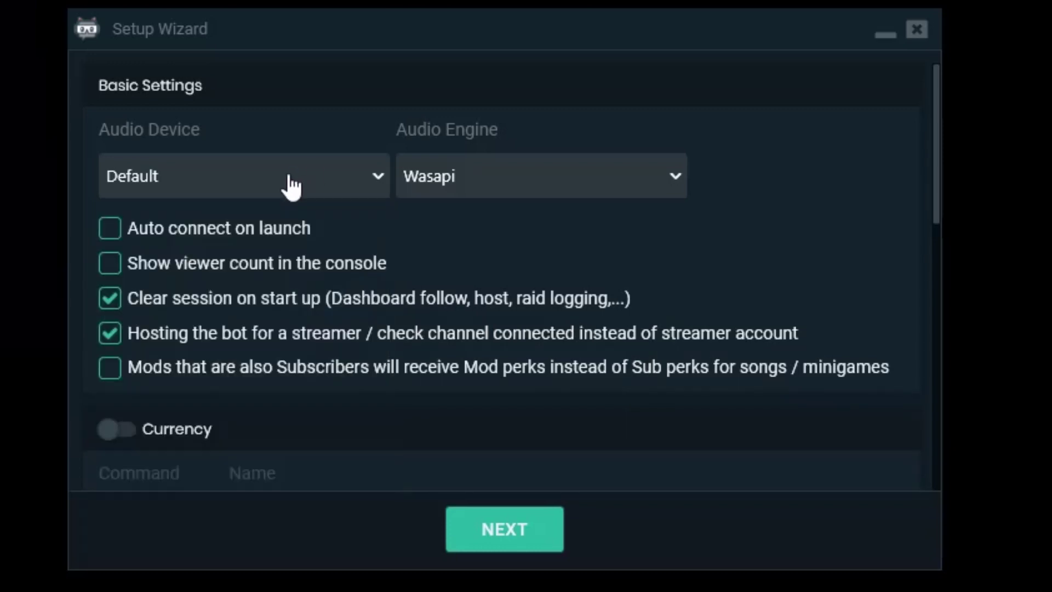
click(619, 187)
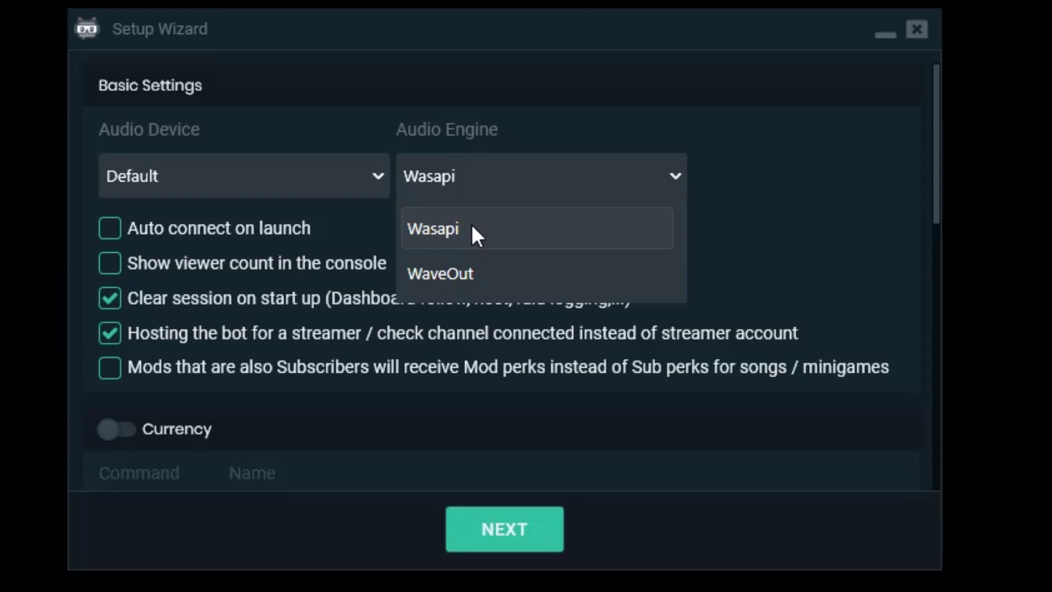
click(586, 181)
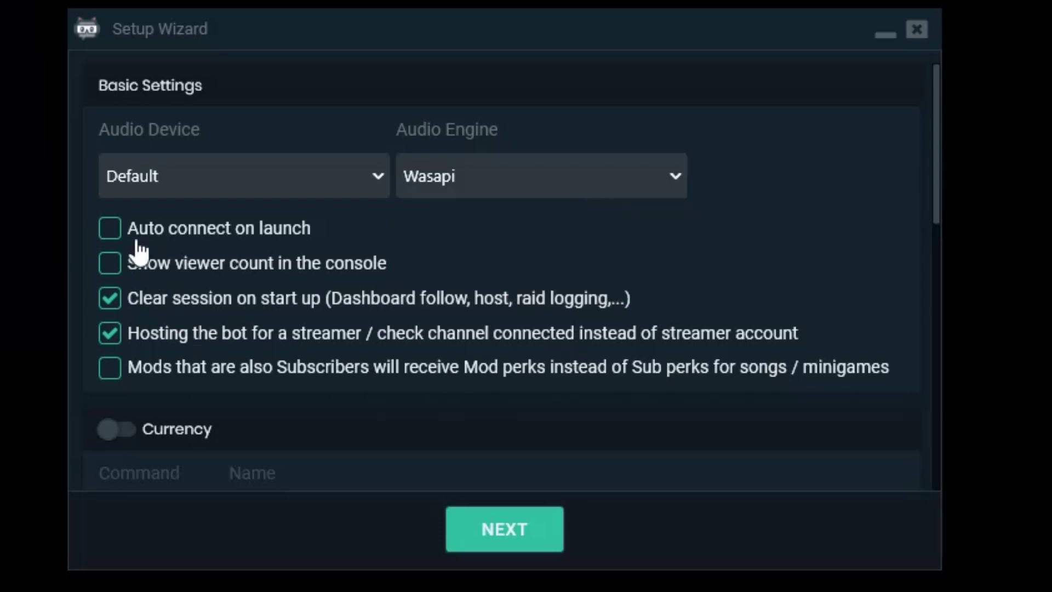
Enable auto connect on launch and turn off hosting the bot for a streamer.
click(111, 230)
click(110, 334)
scroll(560, 282, down, 1)
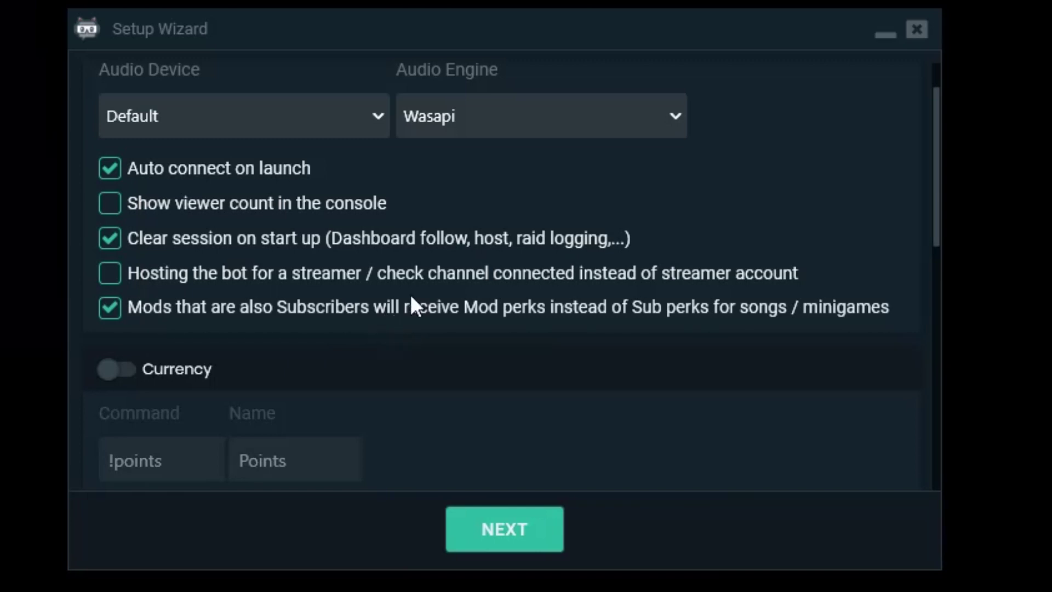
scroll(442, 364, up, 1)
scroll(442, 363, down, 5)
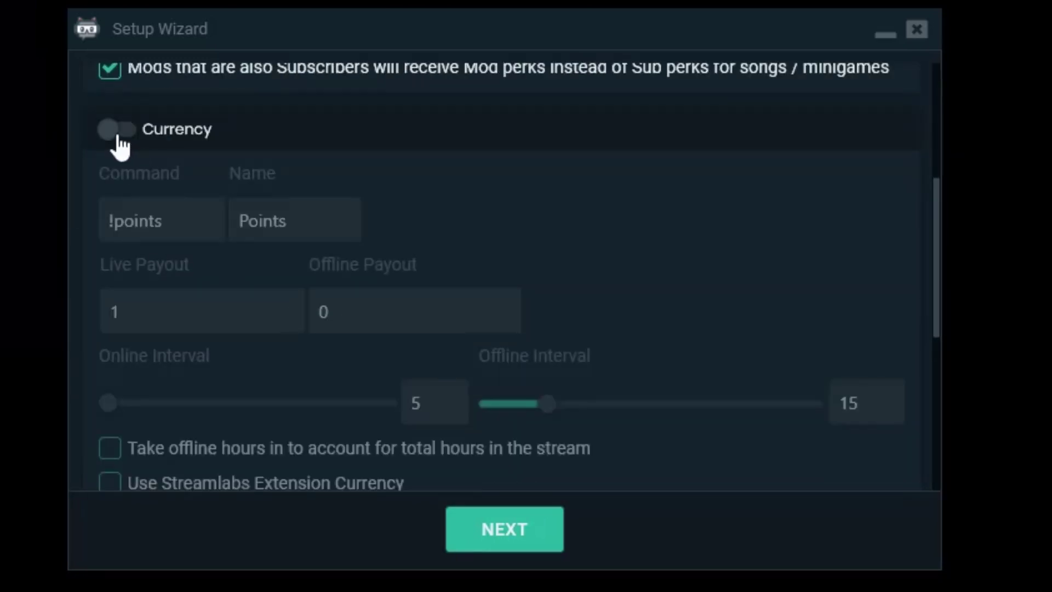
Turn on the Currency system and change the Live Payout from 1 to 5 points.
click(118, 137)
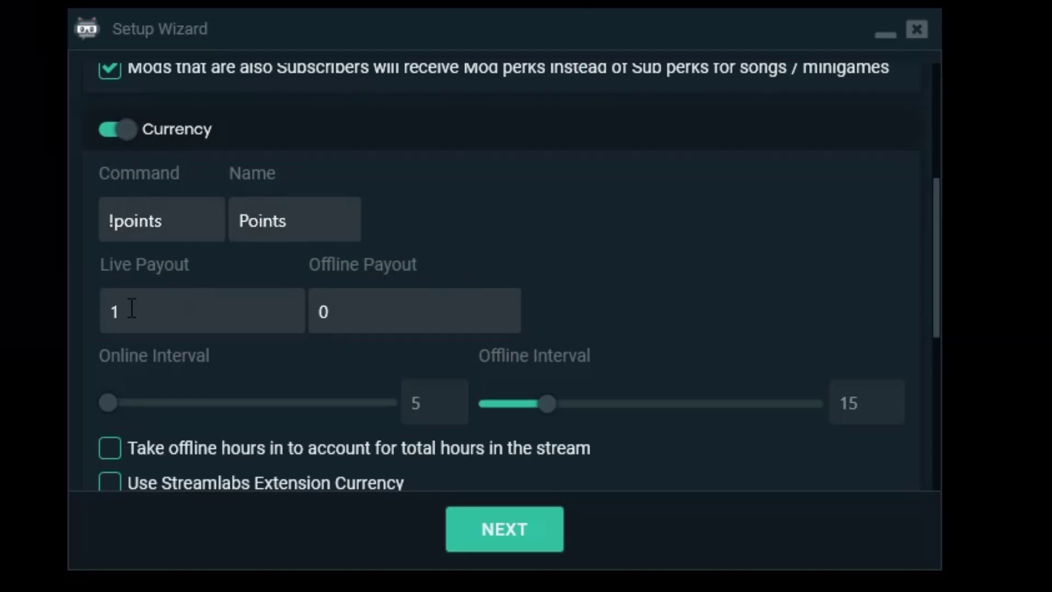
double_click(111, 312)
text(5)
scroll(362, 391, down, 2)
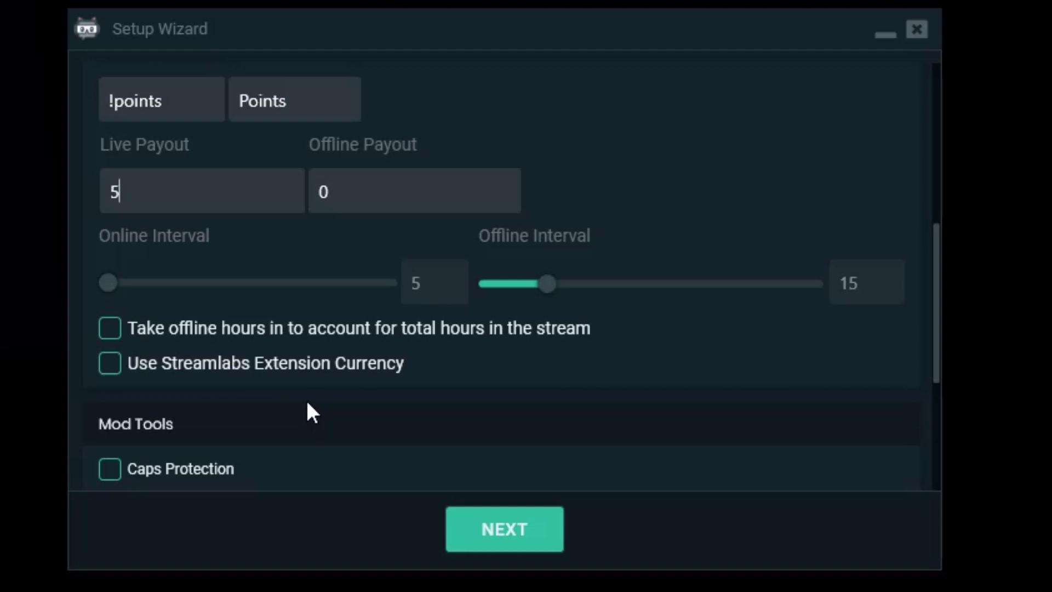
Enable Caps, Link and Symbol Protection under Mod Tools, leaving the chat style on Dark.
scroll(346, 338, down, 3)
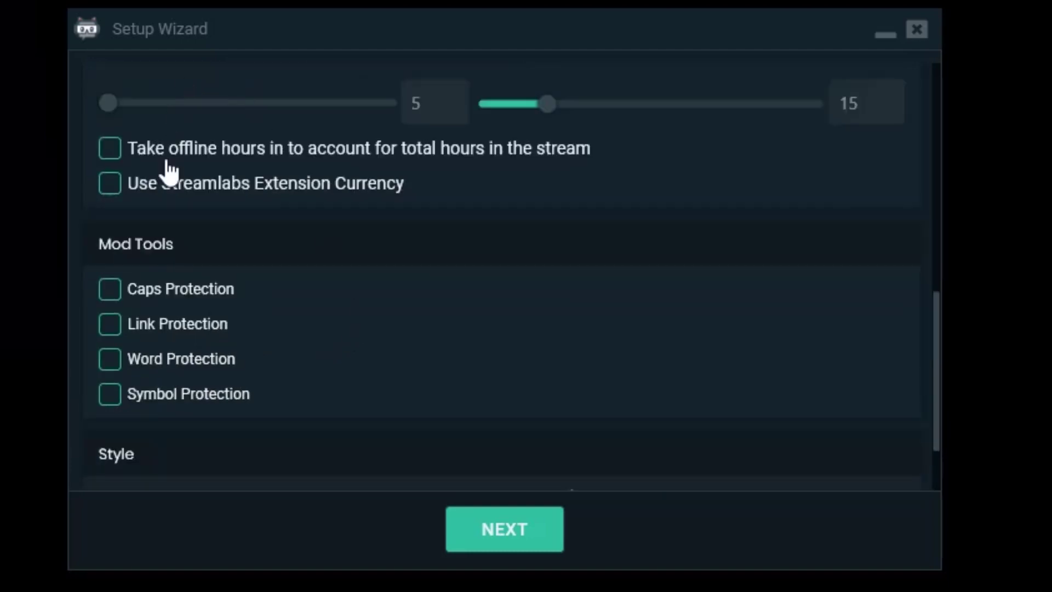
scroll(211, 269, down, 2)
click(109, 191)
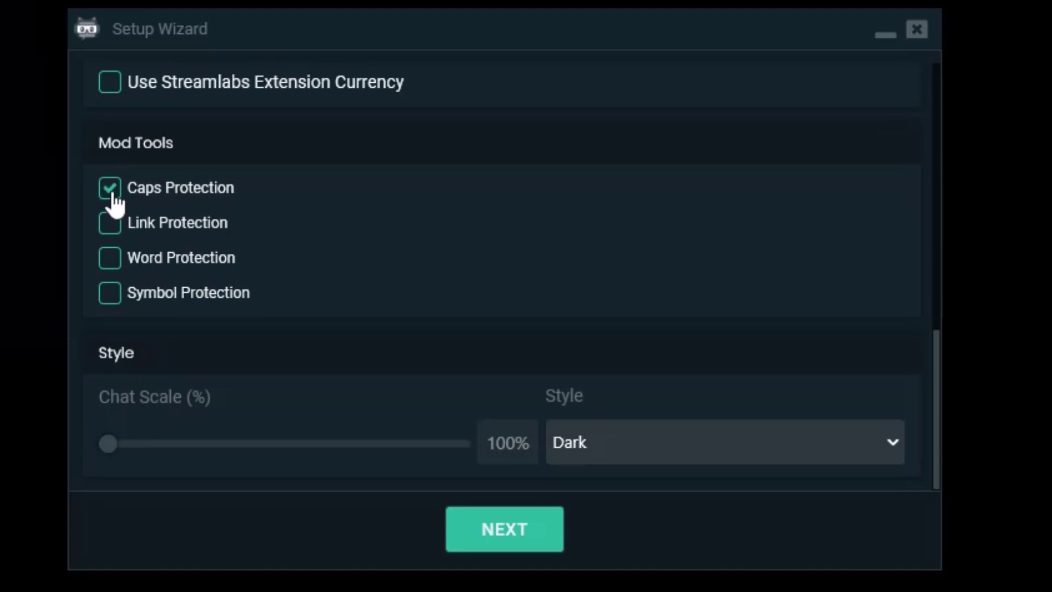
click(111, 224)
click(111, 296)
click(742, 463)
click(712, 457)
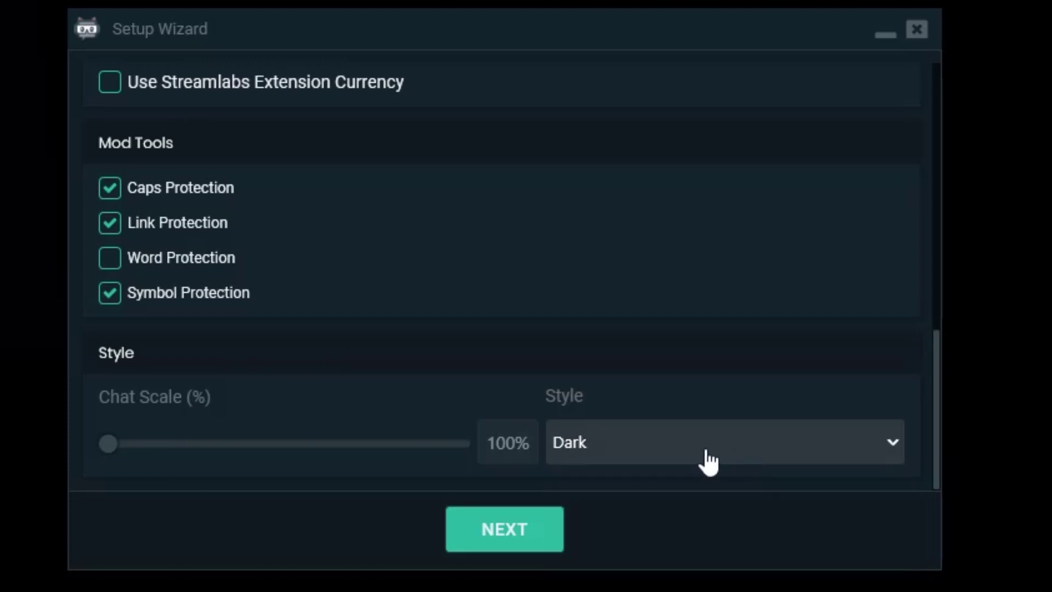
Advance to the Setup Complete page and finish the wizard to launch the Console.
click(480, 521)
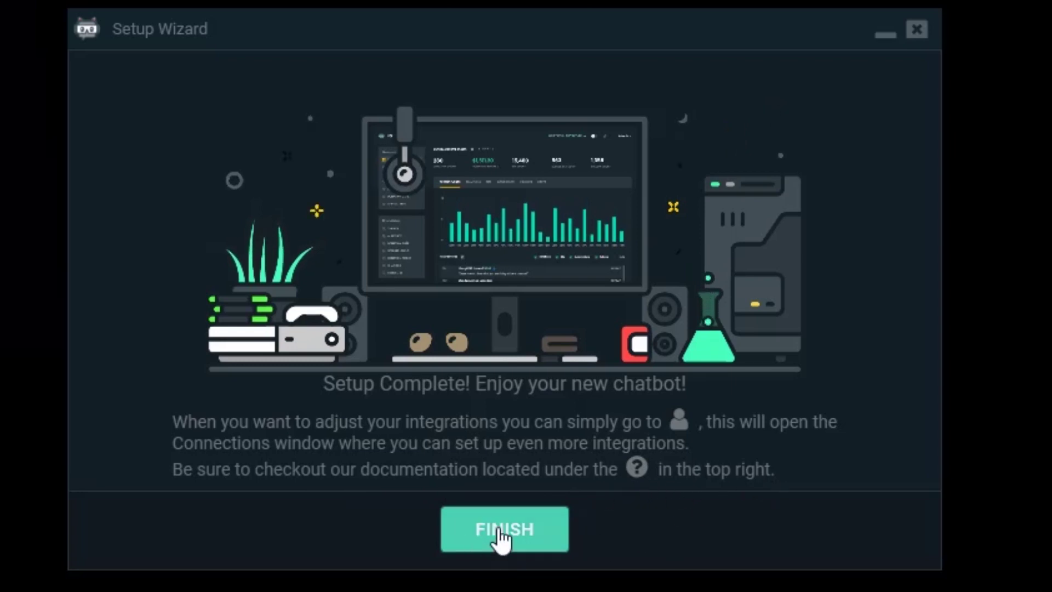
click(502, 540)
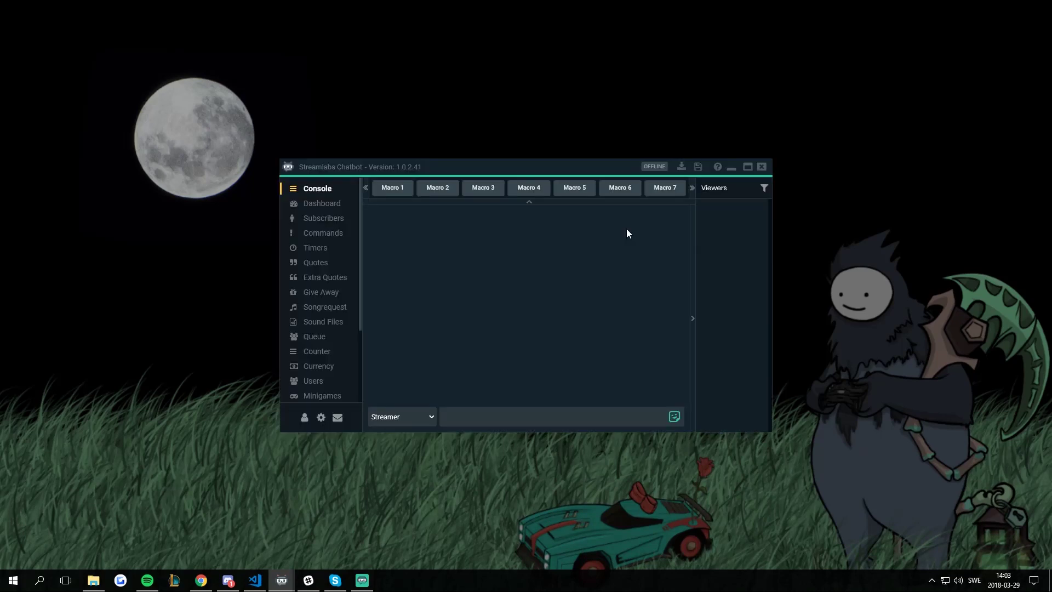
Maximize the chatbot window, review the Streamlabs connection settings, and show the help options.
drag(491, 170, 477, 2)
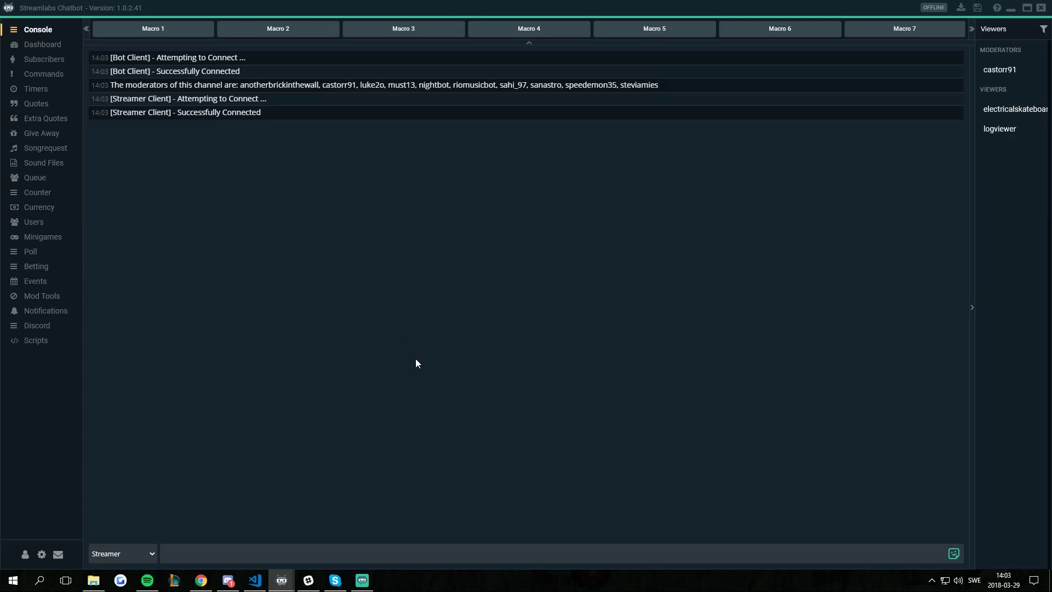
click(26, 554)
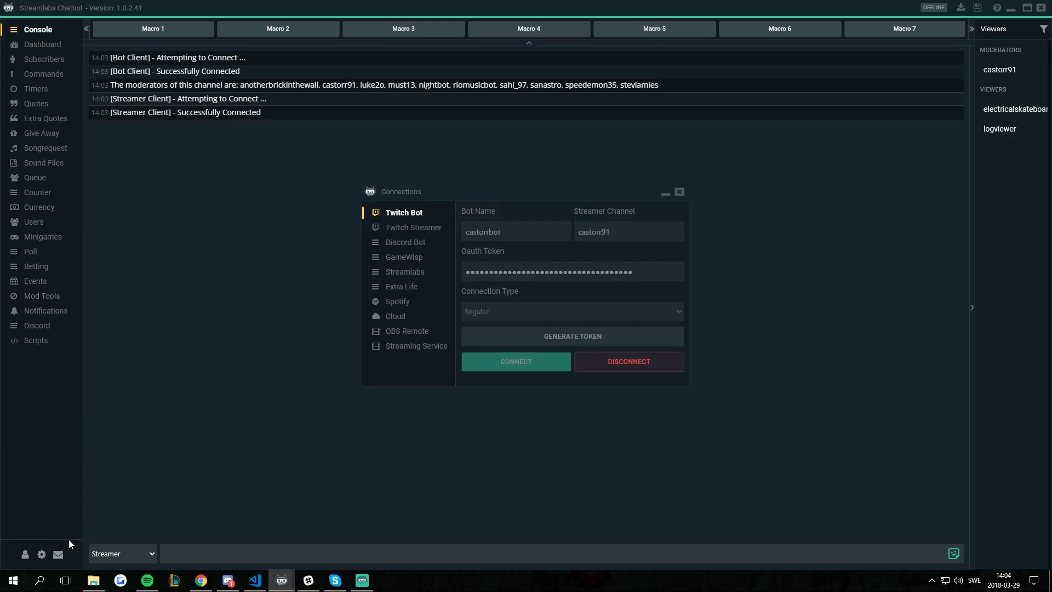
click(406, 271)
click(679, 192)
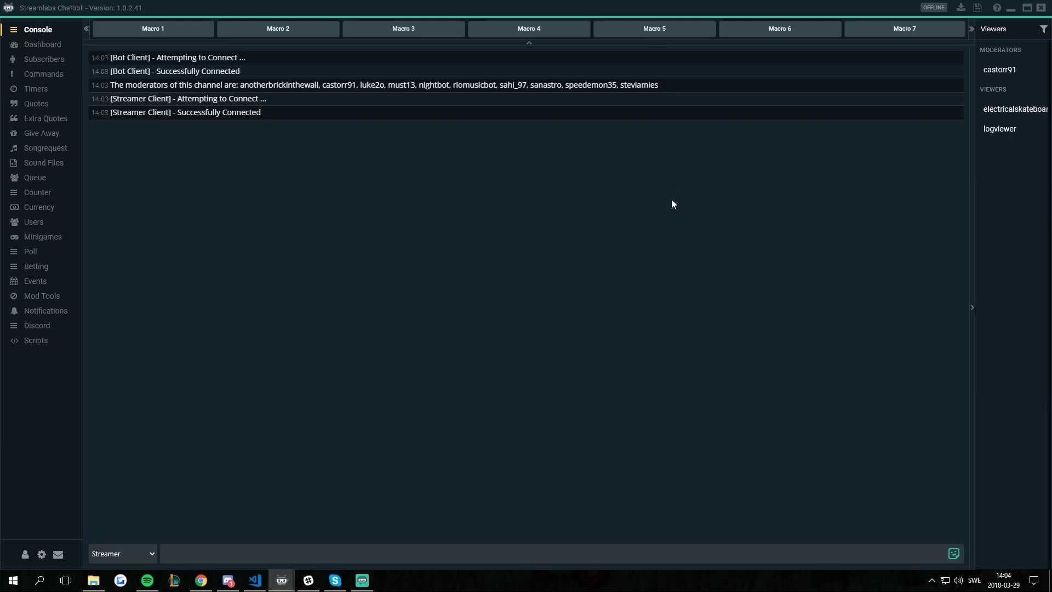
click(997, 9)
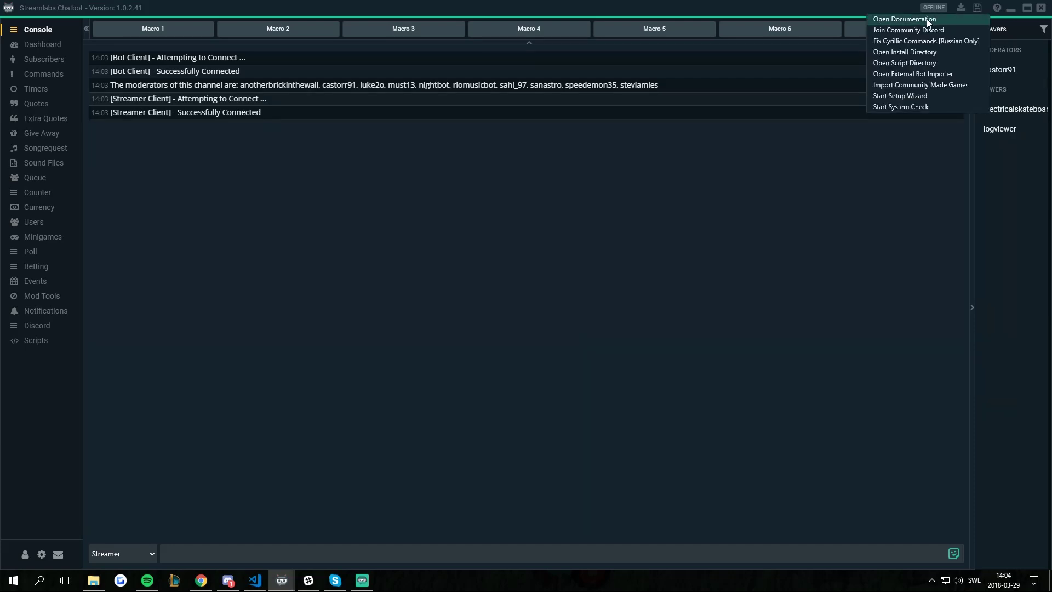
Open Documentation_Twitch.pdf from the help menu and scroll through its opening pages.
click(929, 21)
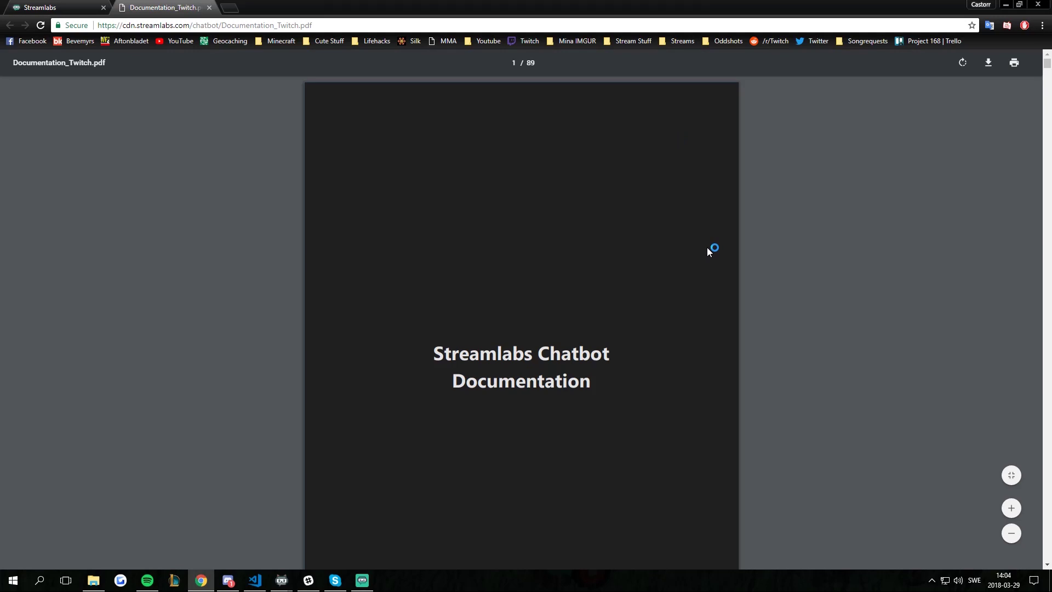
scroll(706, 336, down, 2)
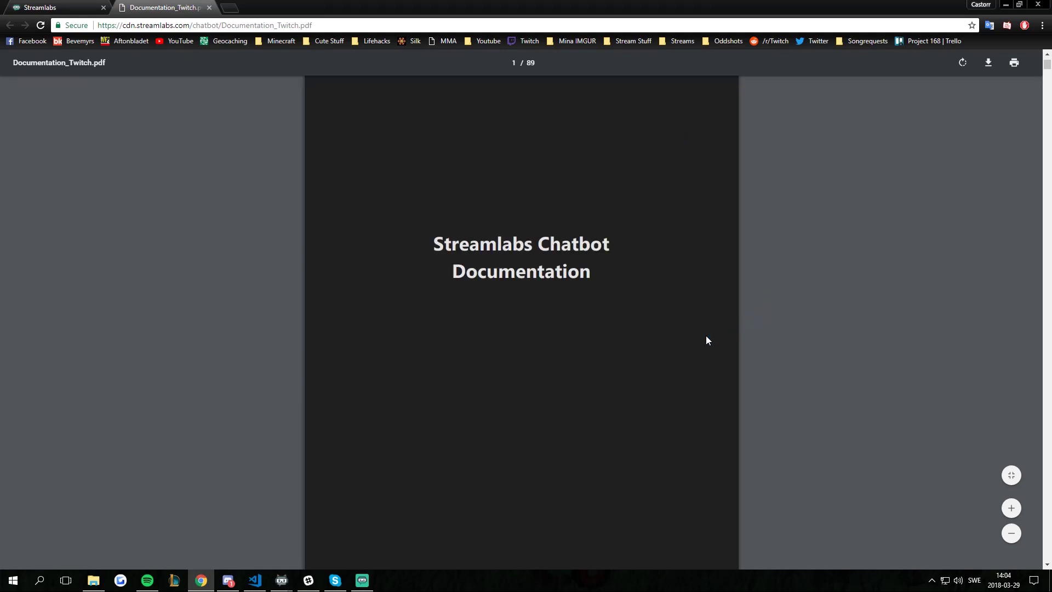
scroll(705, 338, down, 1)
scroll(705, 336, up, 3)
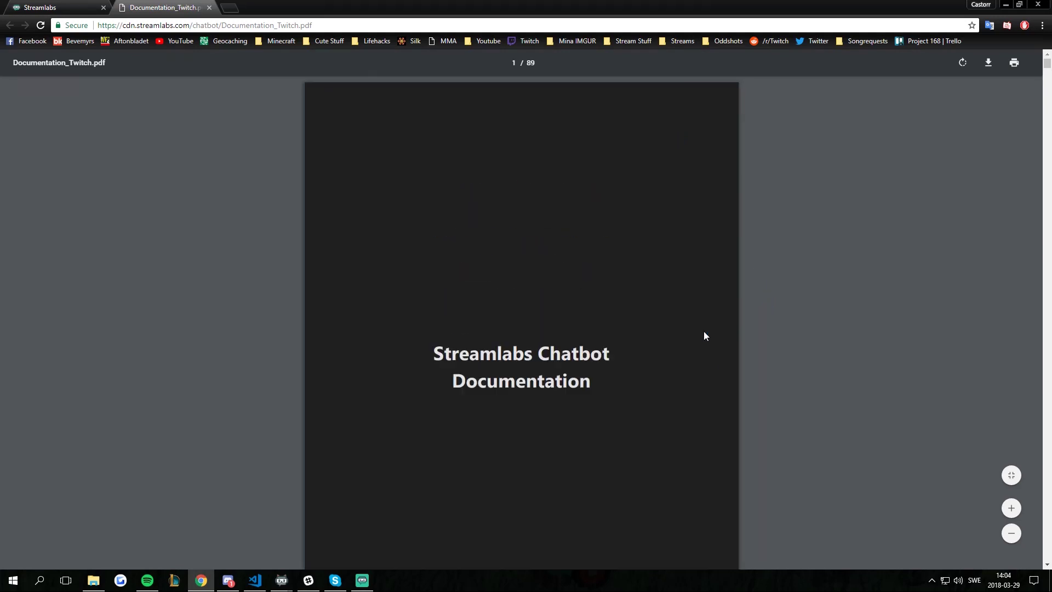